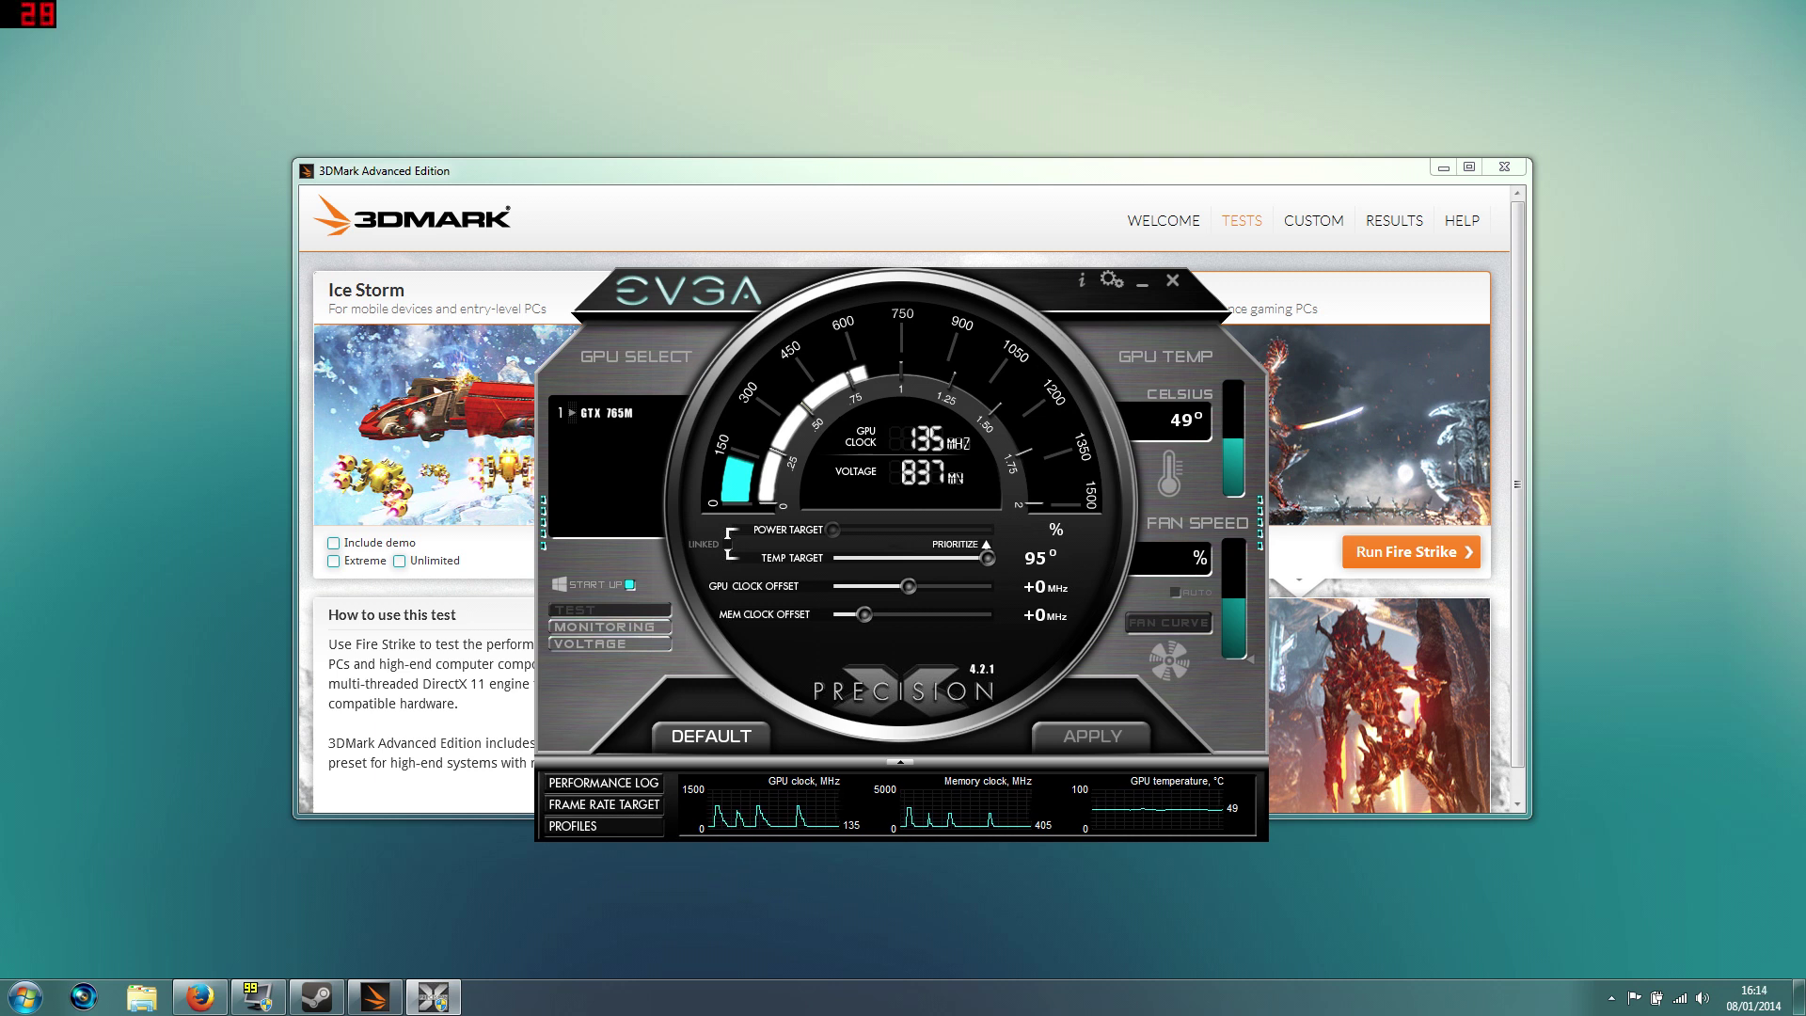
# Nudge the Precision X window, then drag 3DMark down beneath it so the gauges show.
pyautogui.moveTo(687, 292); pyautogui.dragTo(700, 273)
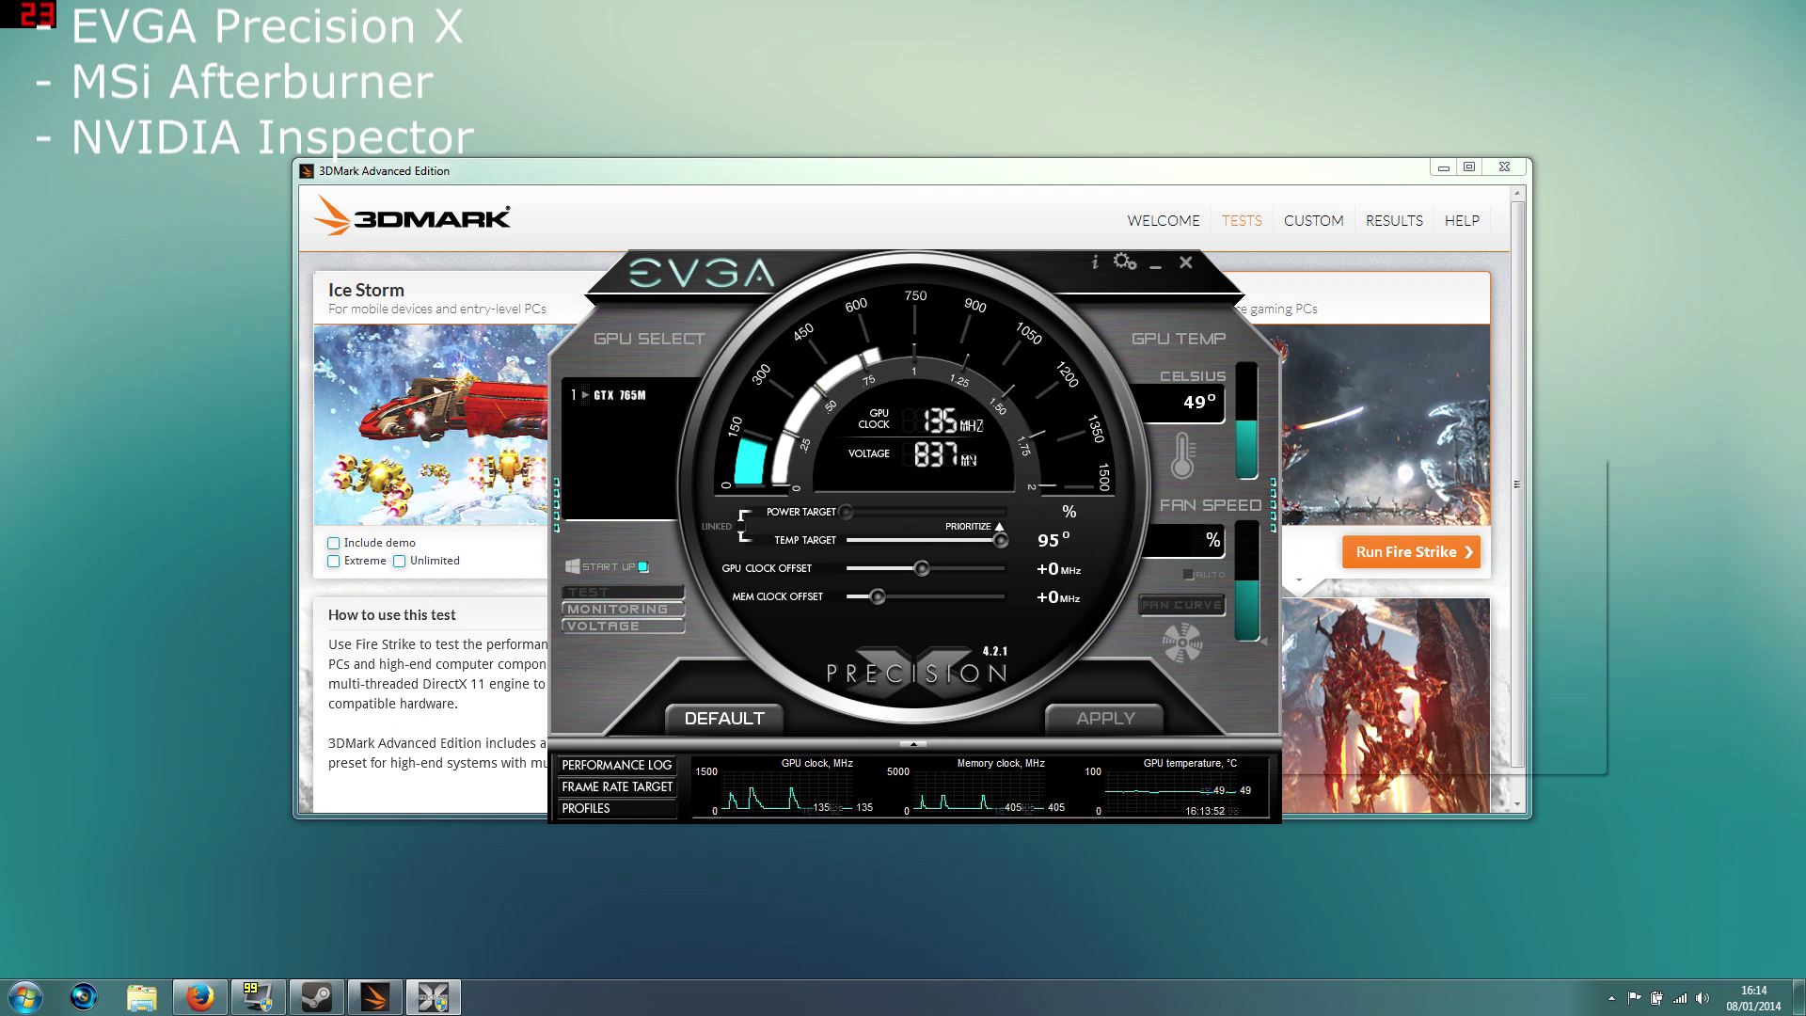
pyautogui.moveTo(1214, 791)
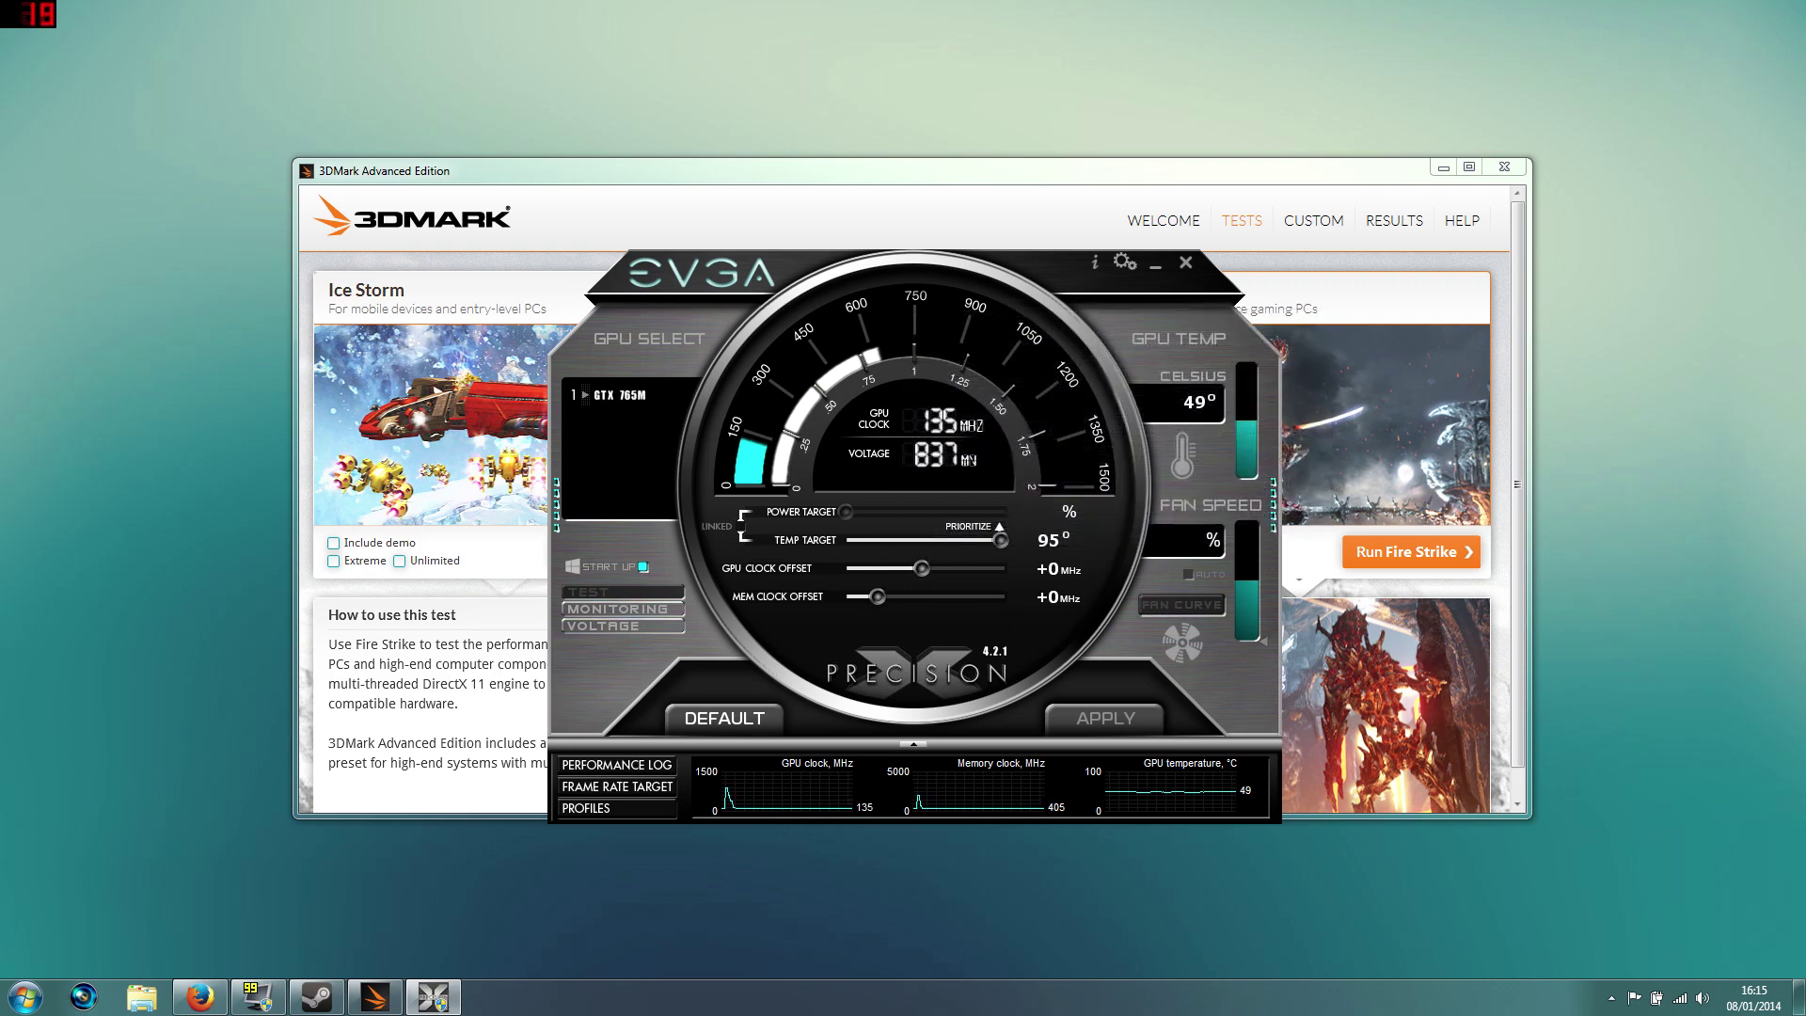
pyautogui.moveTo(765, 171); pyautogui.dragTo(621, 111)
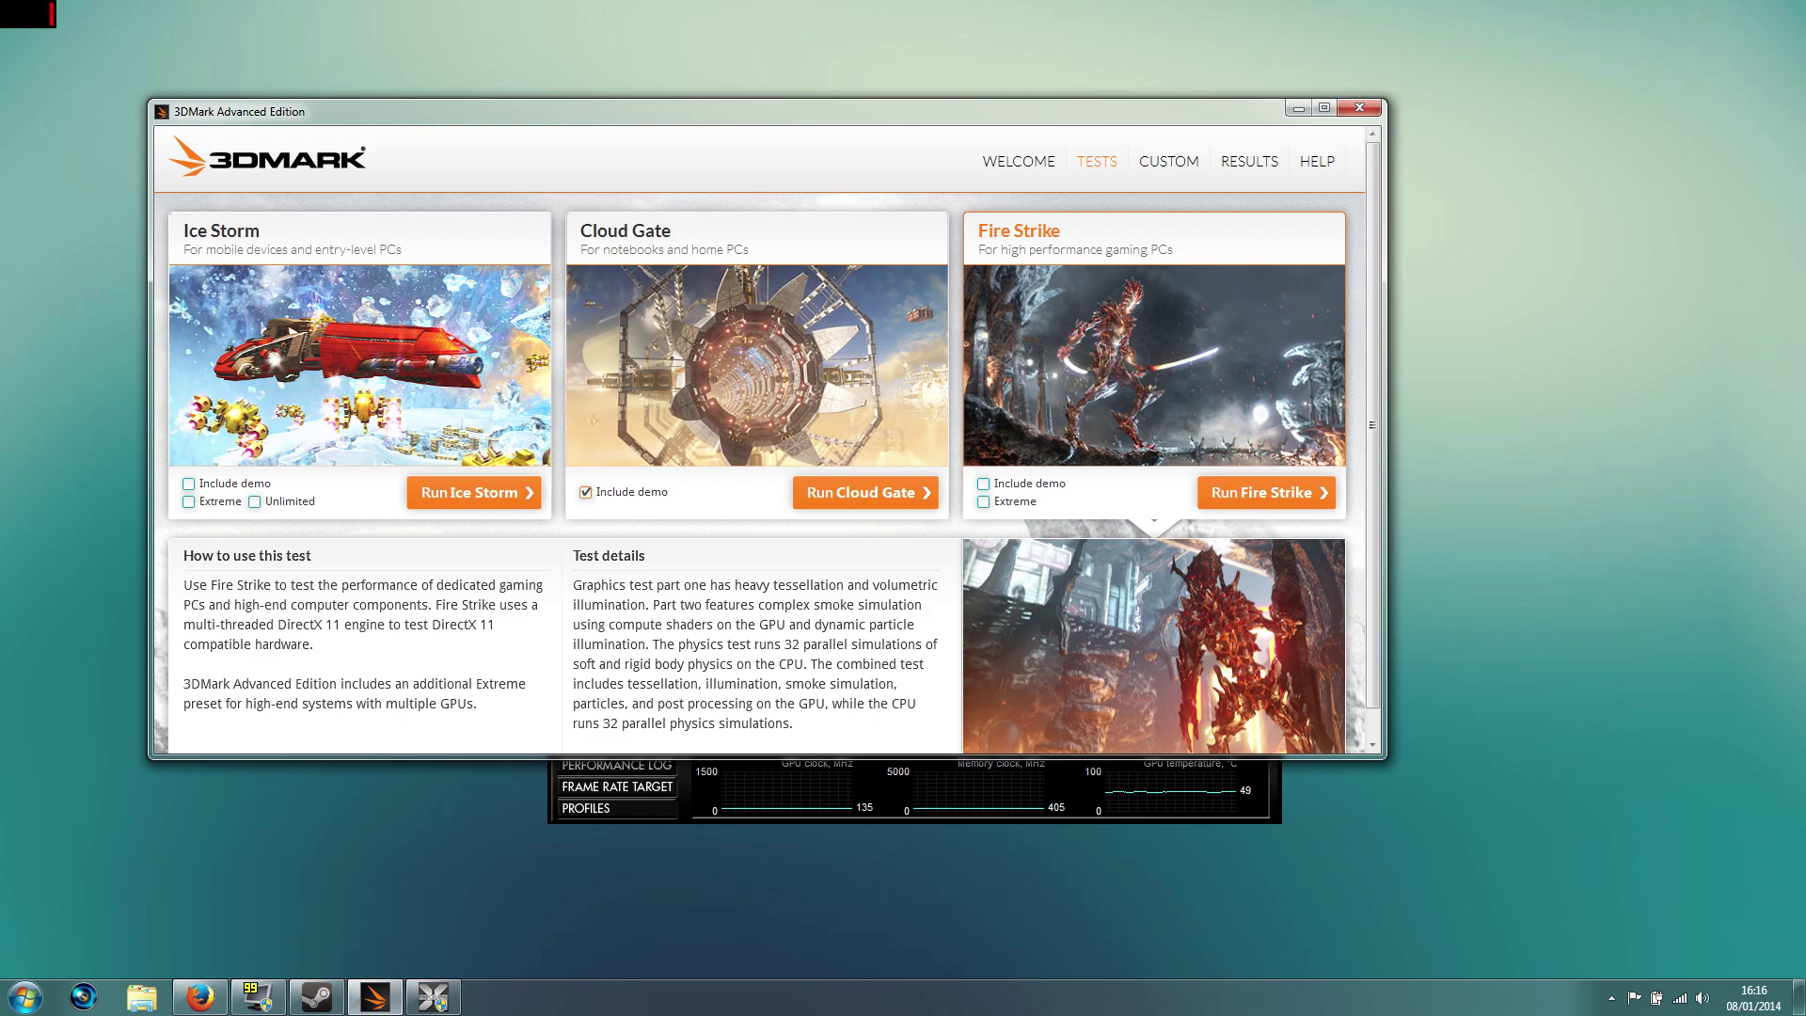
pyautogui.moveTo(658, 111); pyautogui.dragTo(759, 654)
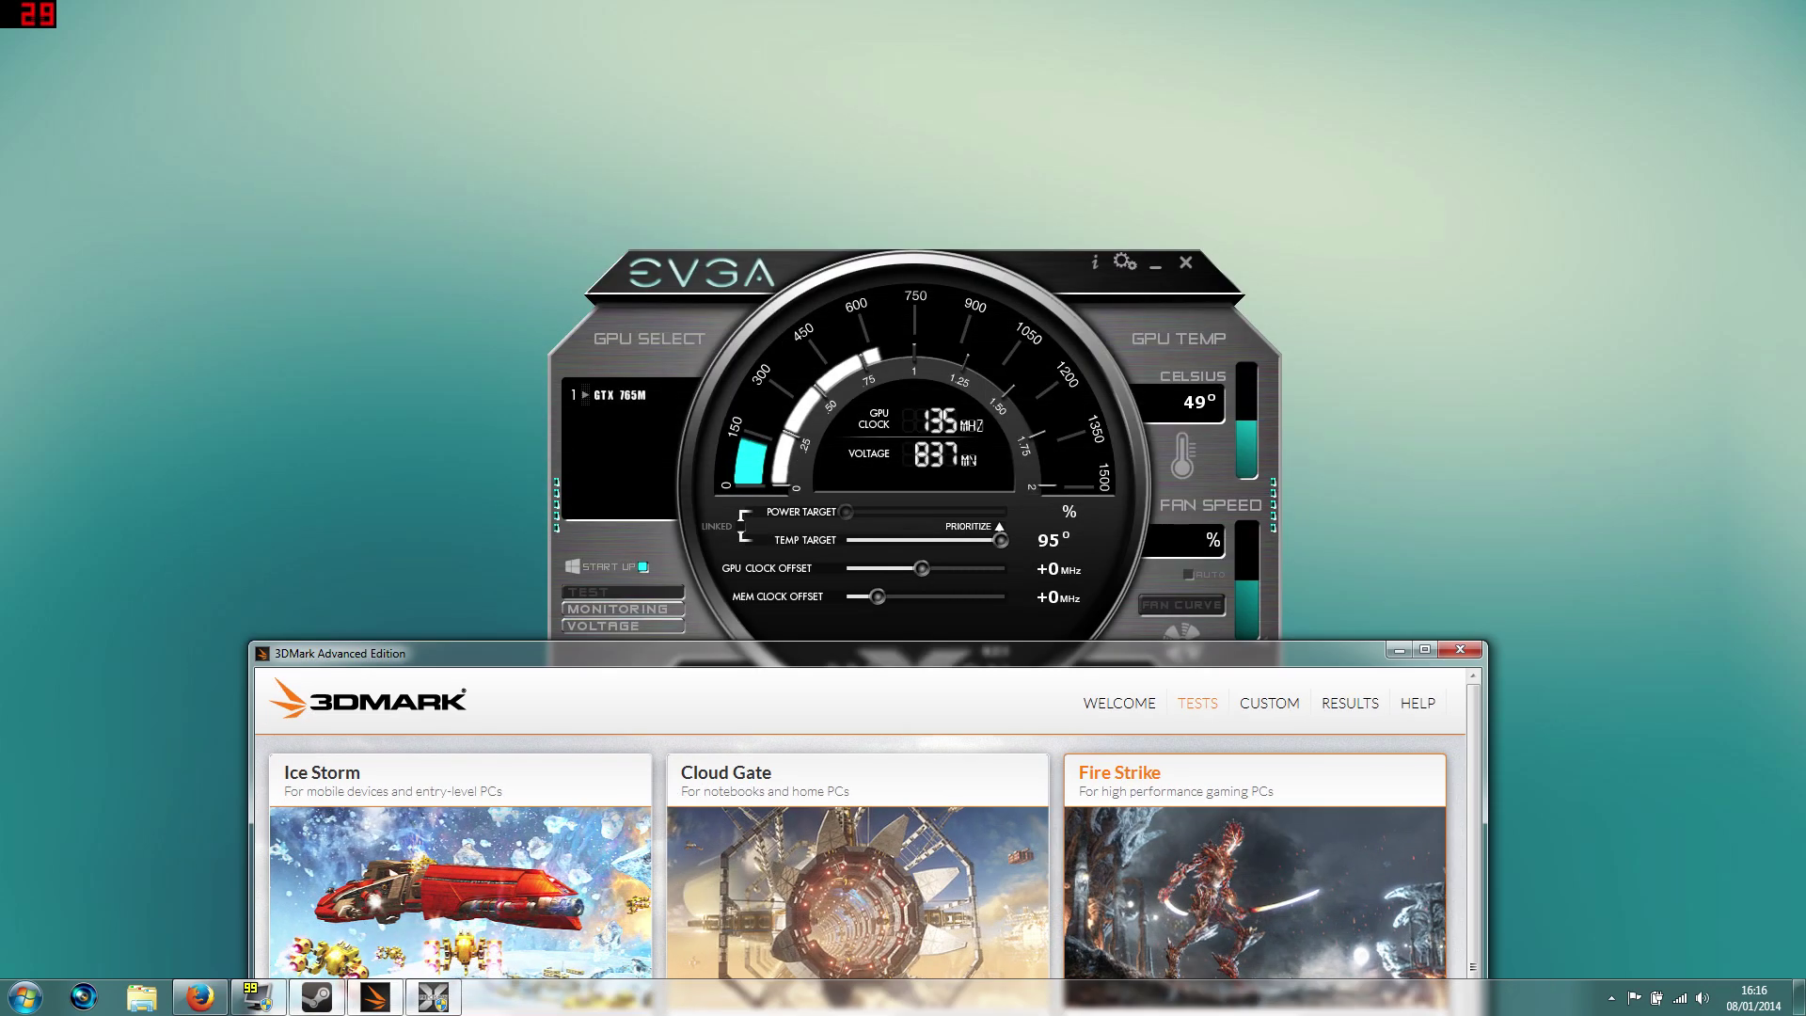
# Raise the Precision X window above 3DMark and nudge the GPU clock offset upward.
pyautogui.moveTo(941, 274); pyautogui.dragTo(970, 132)
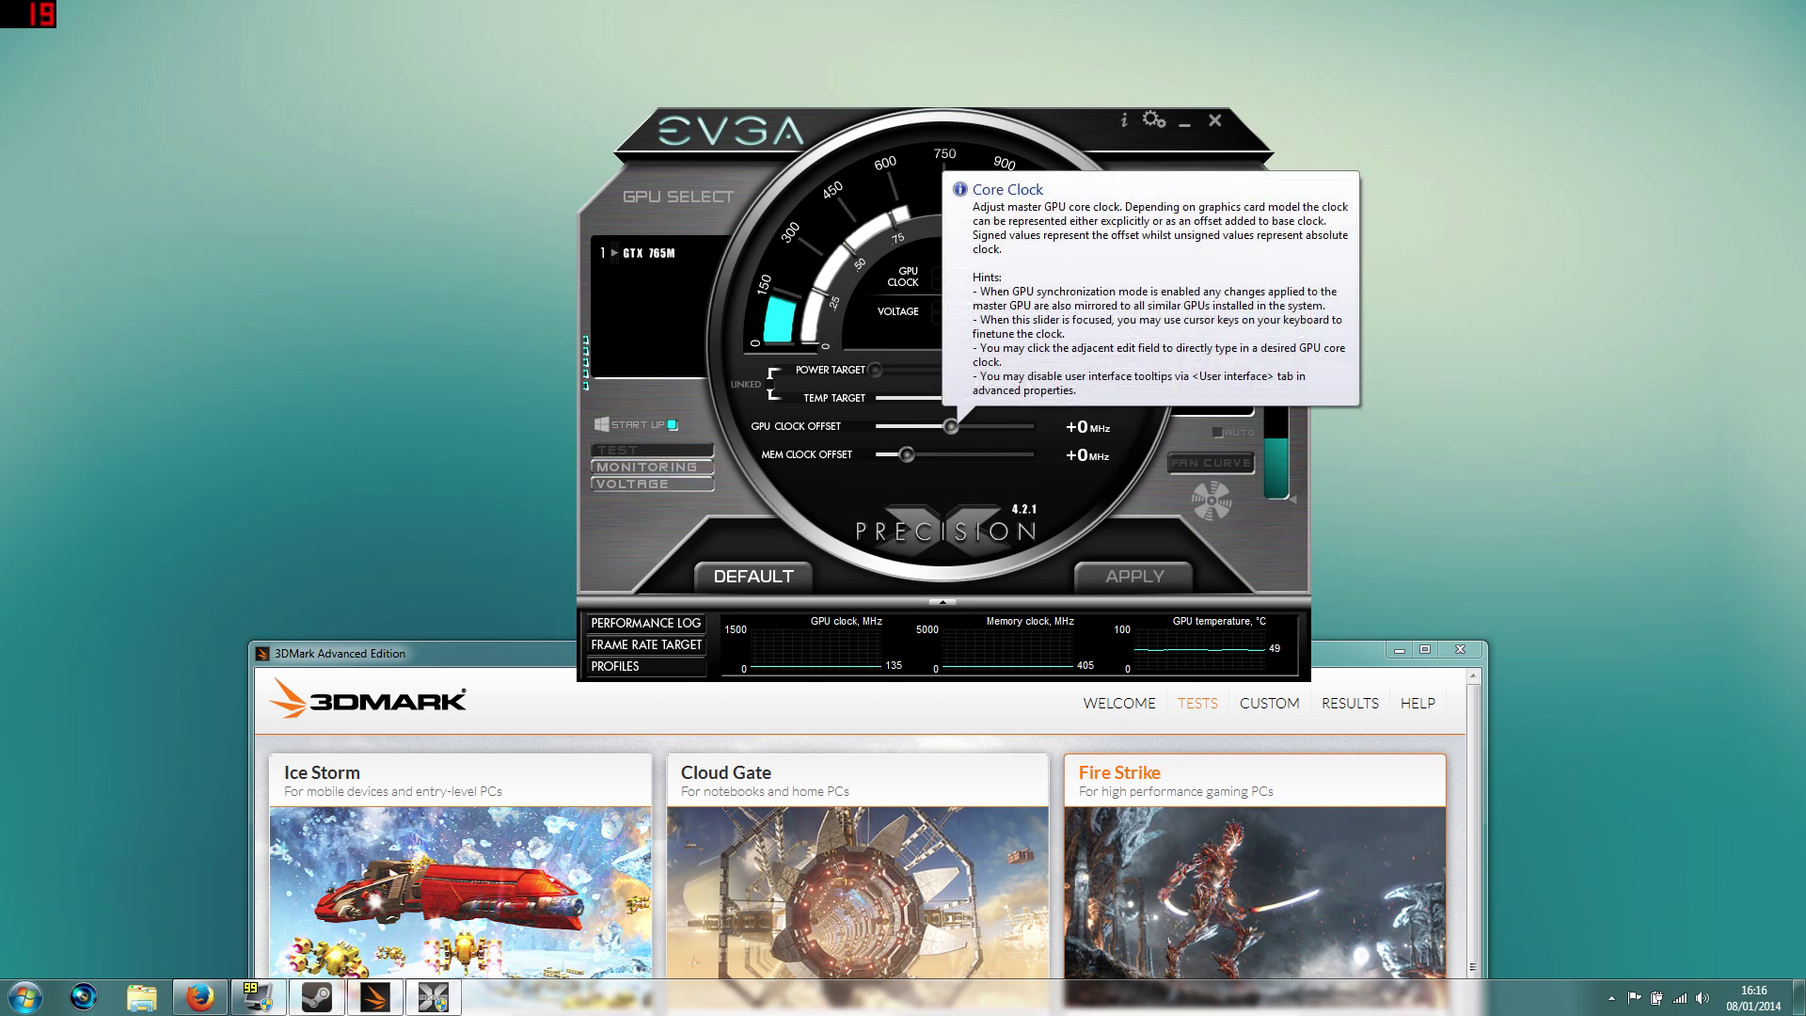
pyautogui.press('Right')
pyautogui.press('Right')
pyautogui.press('Right')
pyautogui.press('Right')
pyautogui.press('Right')
pyautogui.press('Right')
pyautogui.press('Right')
pyautogui.press('Right')
pyautogui.press('Right')
pyautogui.press('Right')
pyautogui.press('Right')
pyautogui.press('Right')
pyautogui.press('Right')
pyautogui.press('Right')
pyautogui.press('Right')
pyautogui.press('Right')
pyautogui.press('Right')
pyautogui.press('Right')
pyautogui.press('Right')
pyautogui.press('Right')
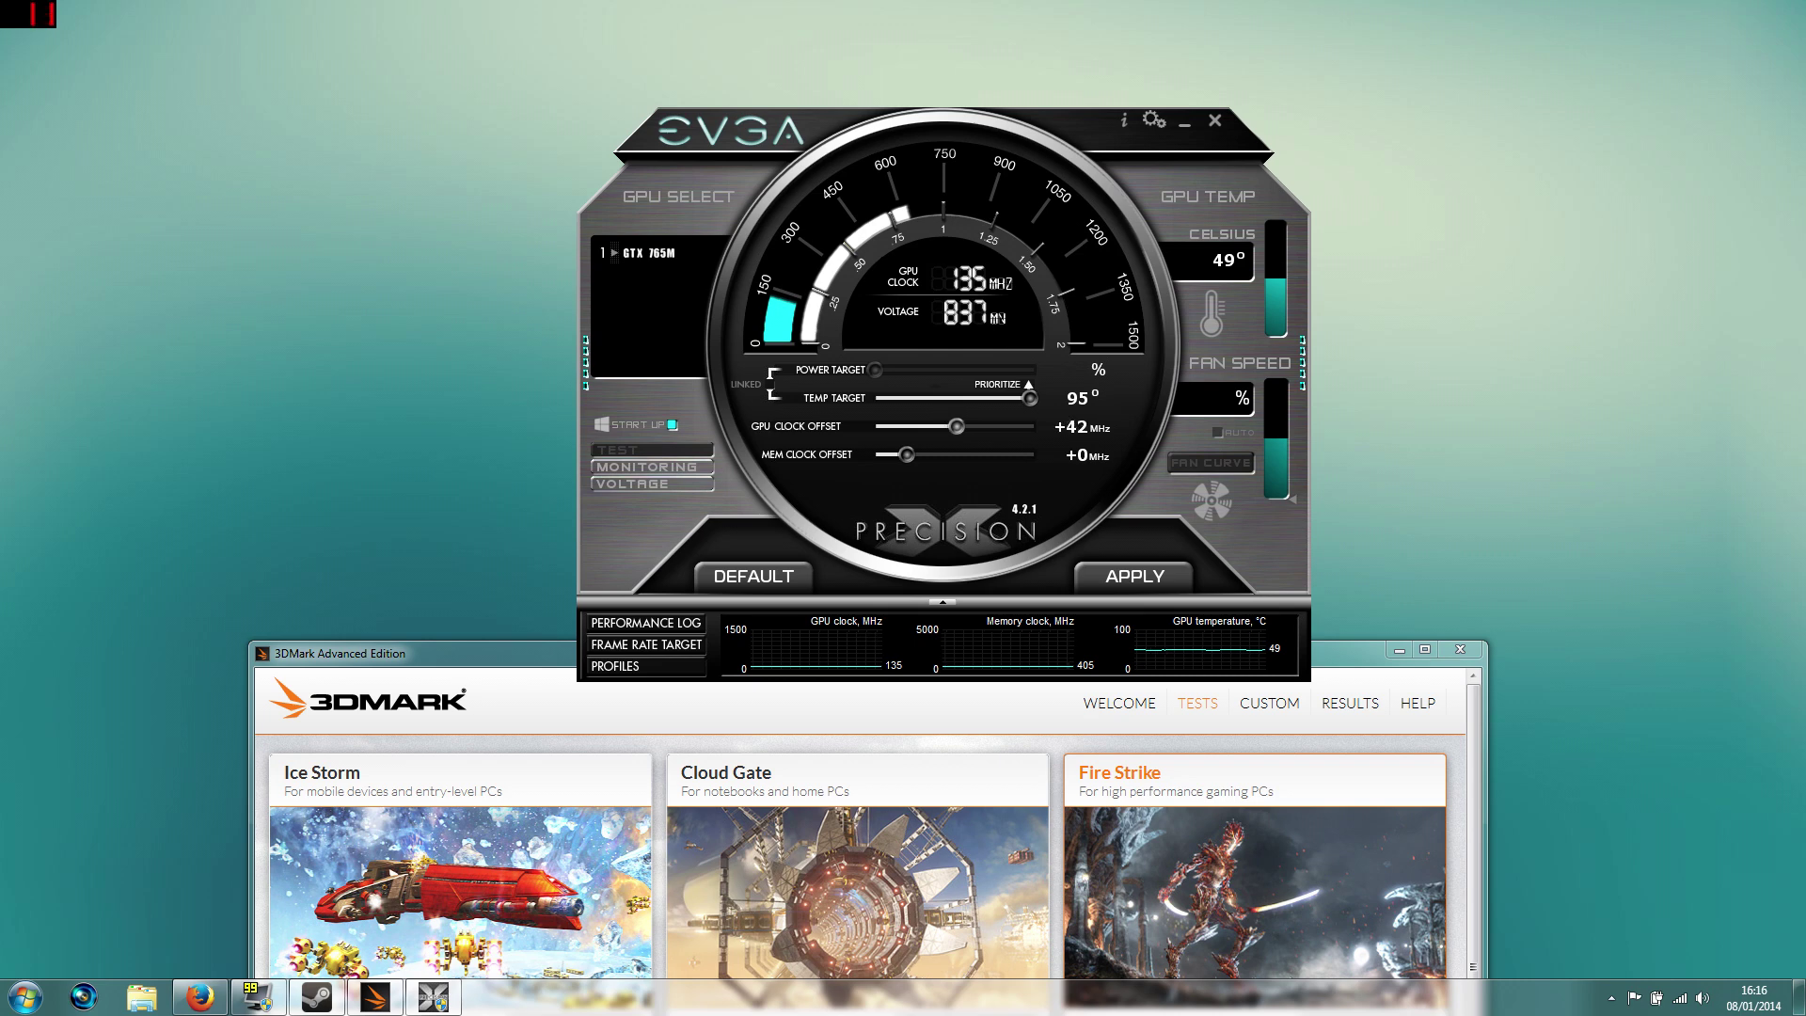
# Set the GPU clock offset to +50 MHz, fixing a mistyped 550, then move 3DMark up-left.
pyautogui.press('Right')
pyautogui.press('Right')
pyautogui.press('Right')
pyautogui.press('Right')
pyautogui.press('Right')
pyautogui.press('Right')
pyautogui.press('Right')
pyautogui.press('Right')
pyautogui.press('Right')
pyautogui.press('Right')
pyautogui.press('Right')
pyautogui.press('Right')
pyautogui.press('Right')
pyautogui.press('Right')
pyautogui.press('Right')
pyautogui.press('Right')
pyautogui.press('Right')
pyautogui.press('Right')
pyautogui.write('550')
pyautogui.press('BackSpace')
pyautogui.press('BackSpace')
pyautogui.press('BackSpace')
pyautogui.write('50')
pyautogui.press('Return')
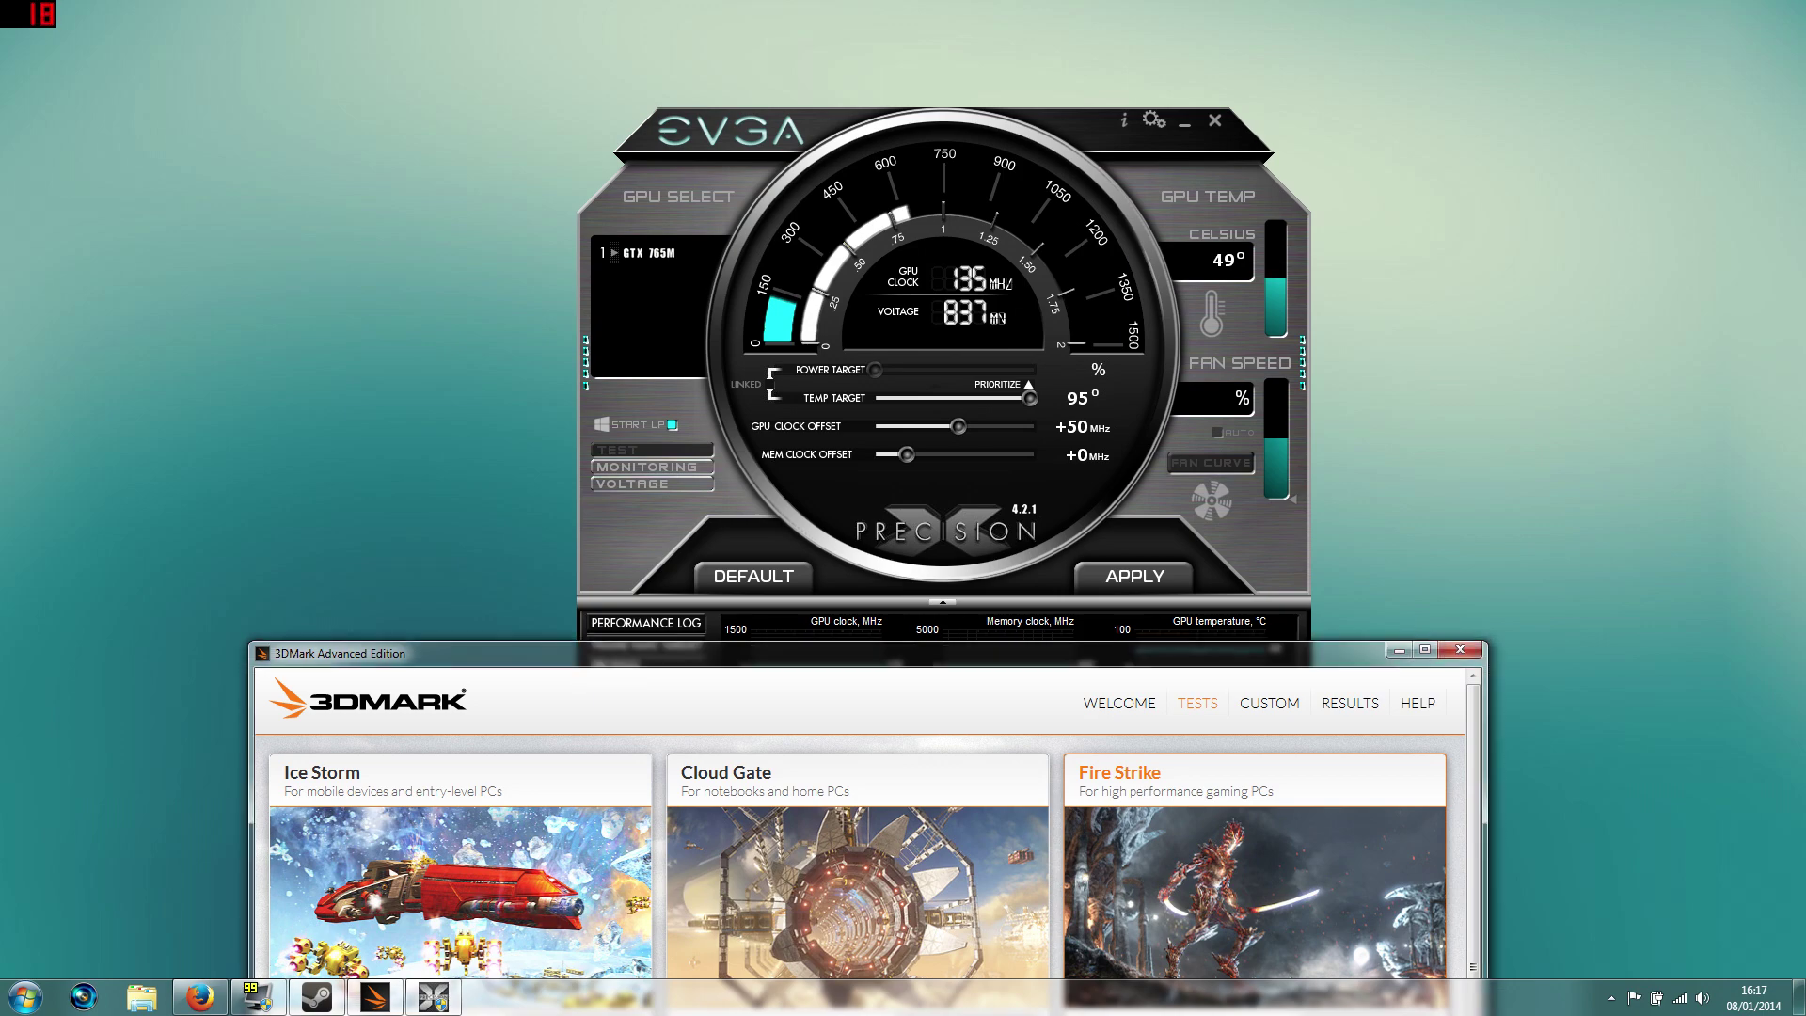
pyautogui.moveTo(1341, 656); pyautogui.dragTo(1157, 437)
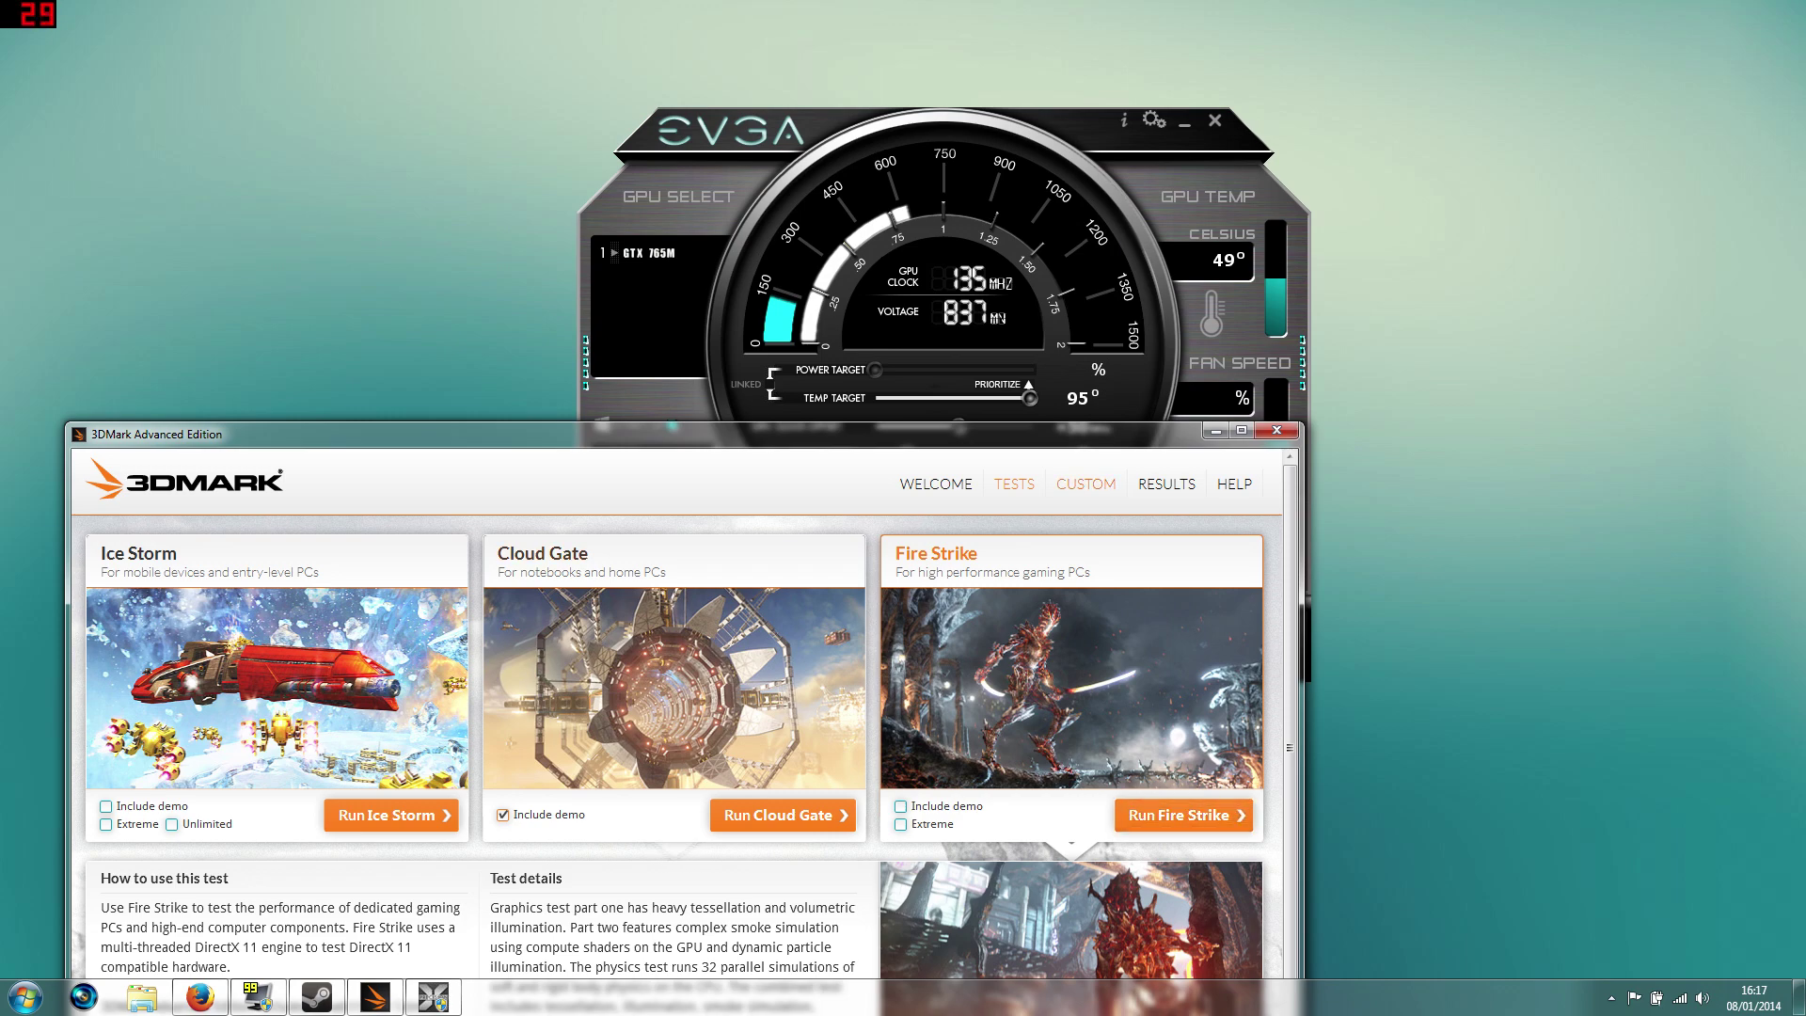
# Minimize 3DMark, leaving Precision X alone at +50 MHz GPU and +0 MHz memory offset.
pyautogui.click(1215, 431)
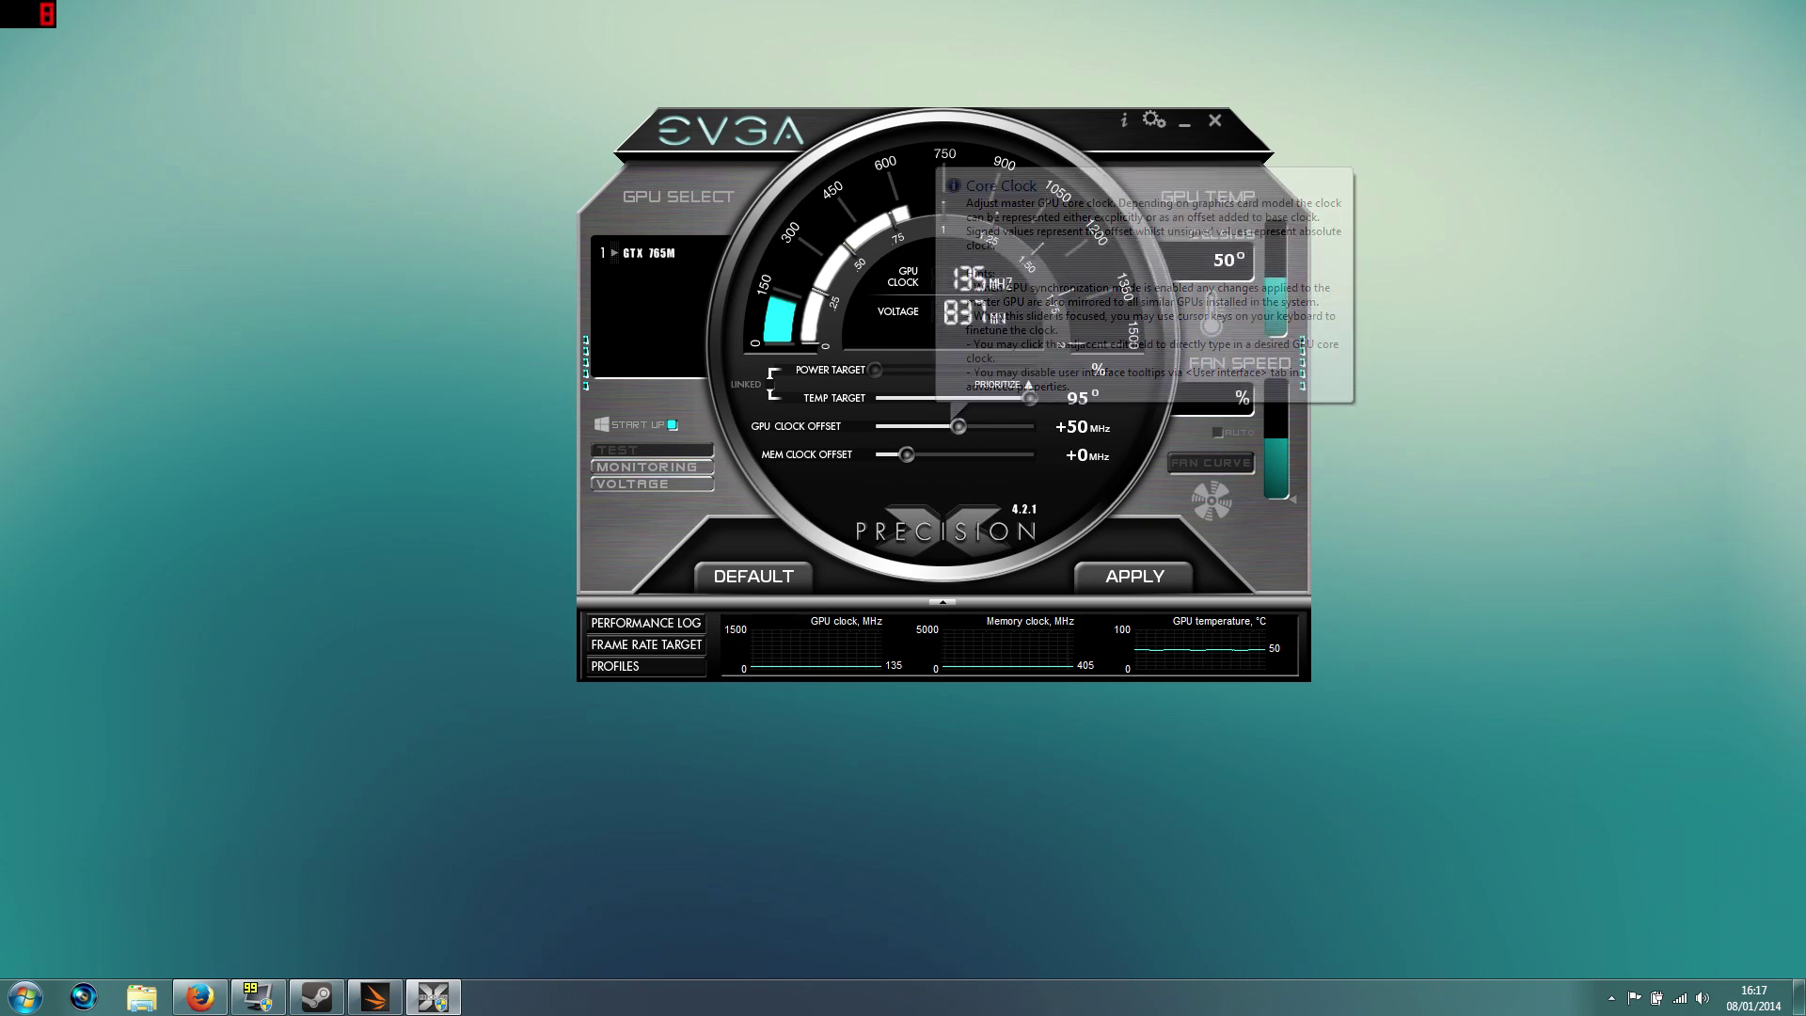
# Set the GPU clock offset in Precision X to +120 MHz.
pyautogui.moveTo(959, 426); pyautogui.dragTo(967, 426)
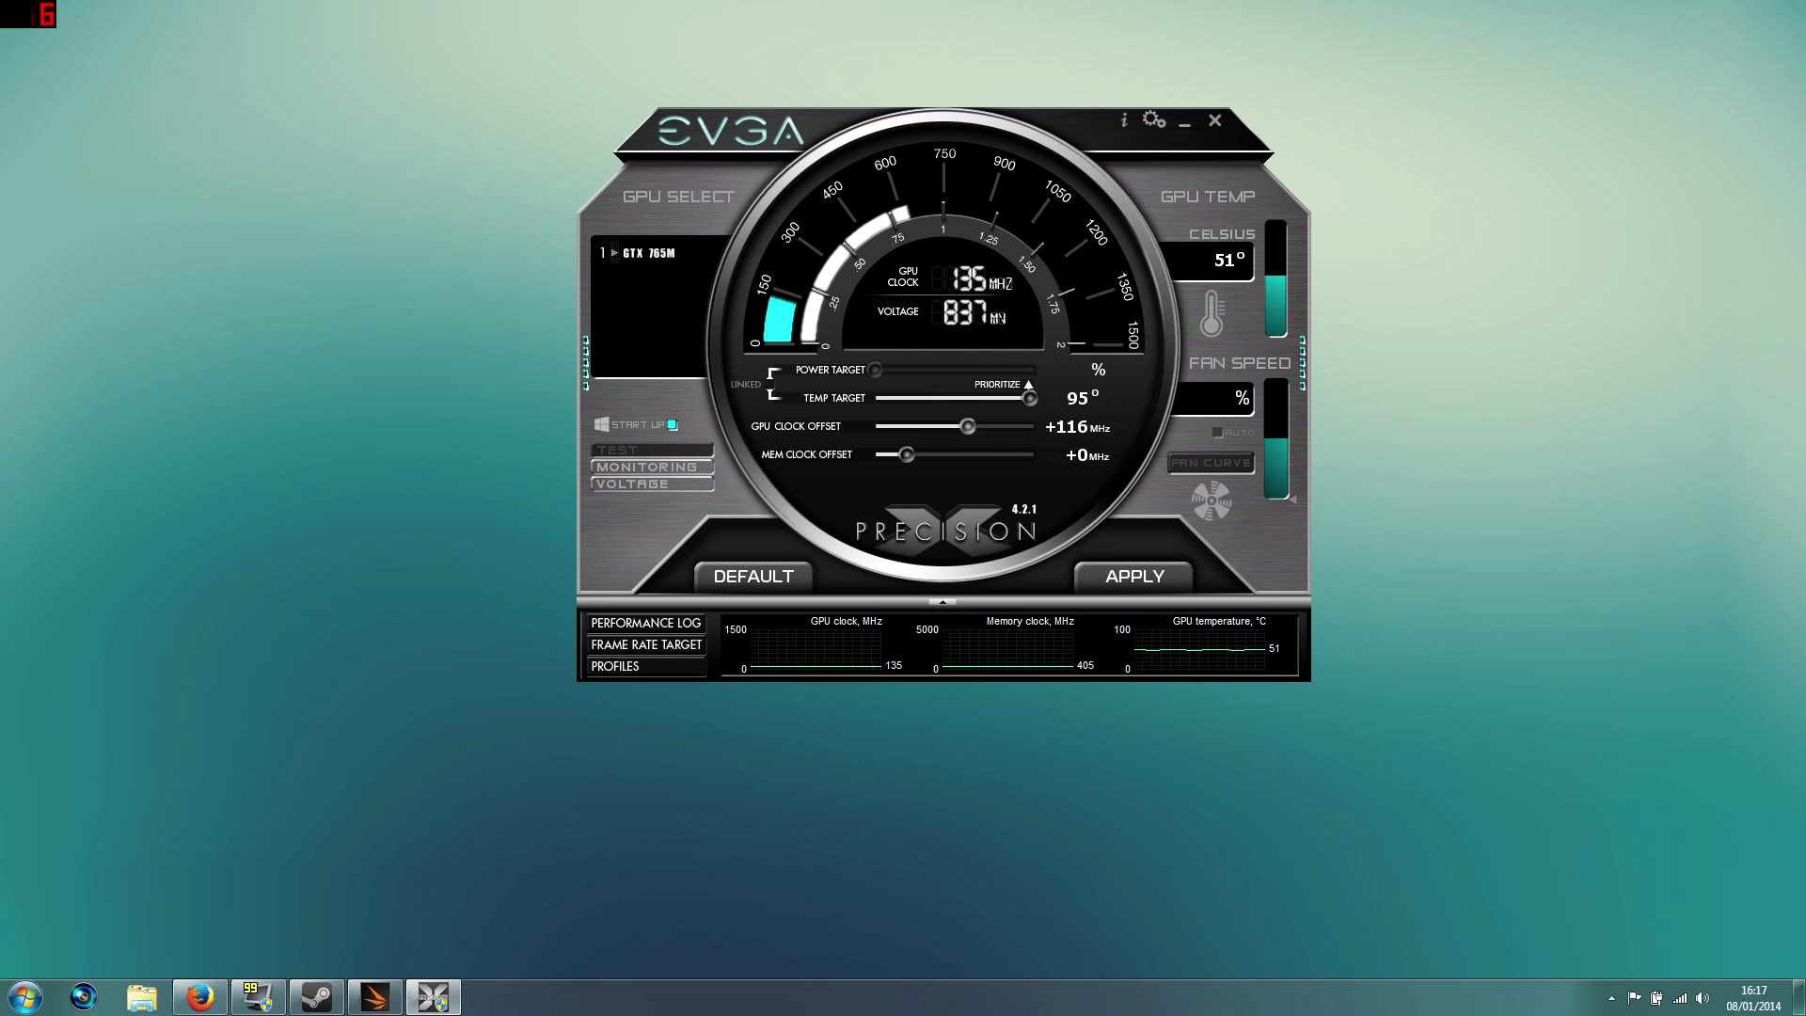
pyautogui.click(1073, 426)
pyautogui.write('120')
pyautogui.press('Return')
# Set the memory clock offset to +675 MHz.
pyautogui.click(1077, 455)
pyautogui.write('675')
pyautogui.press('Return')
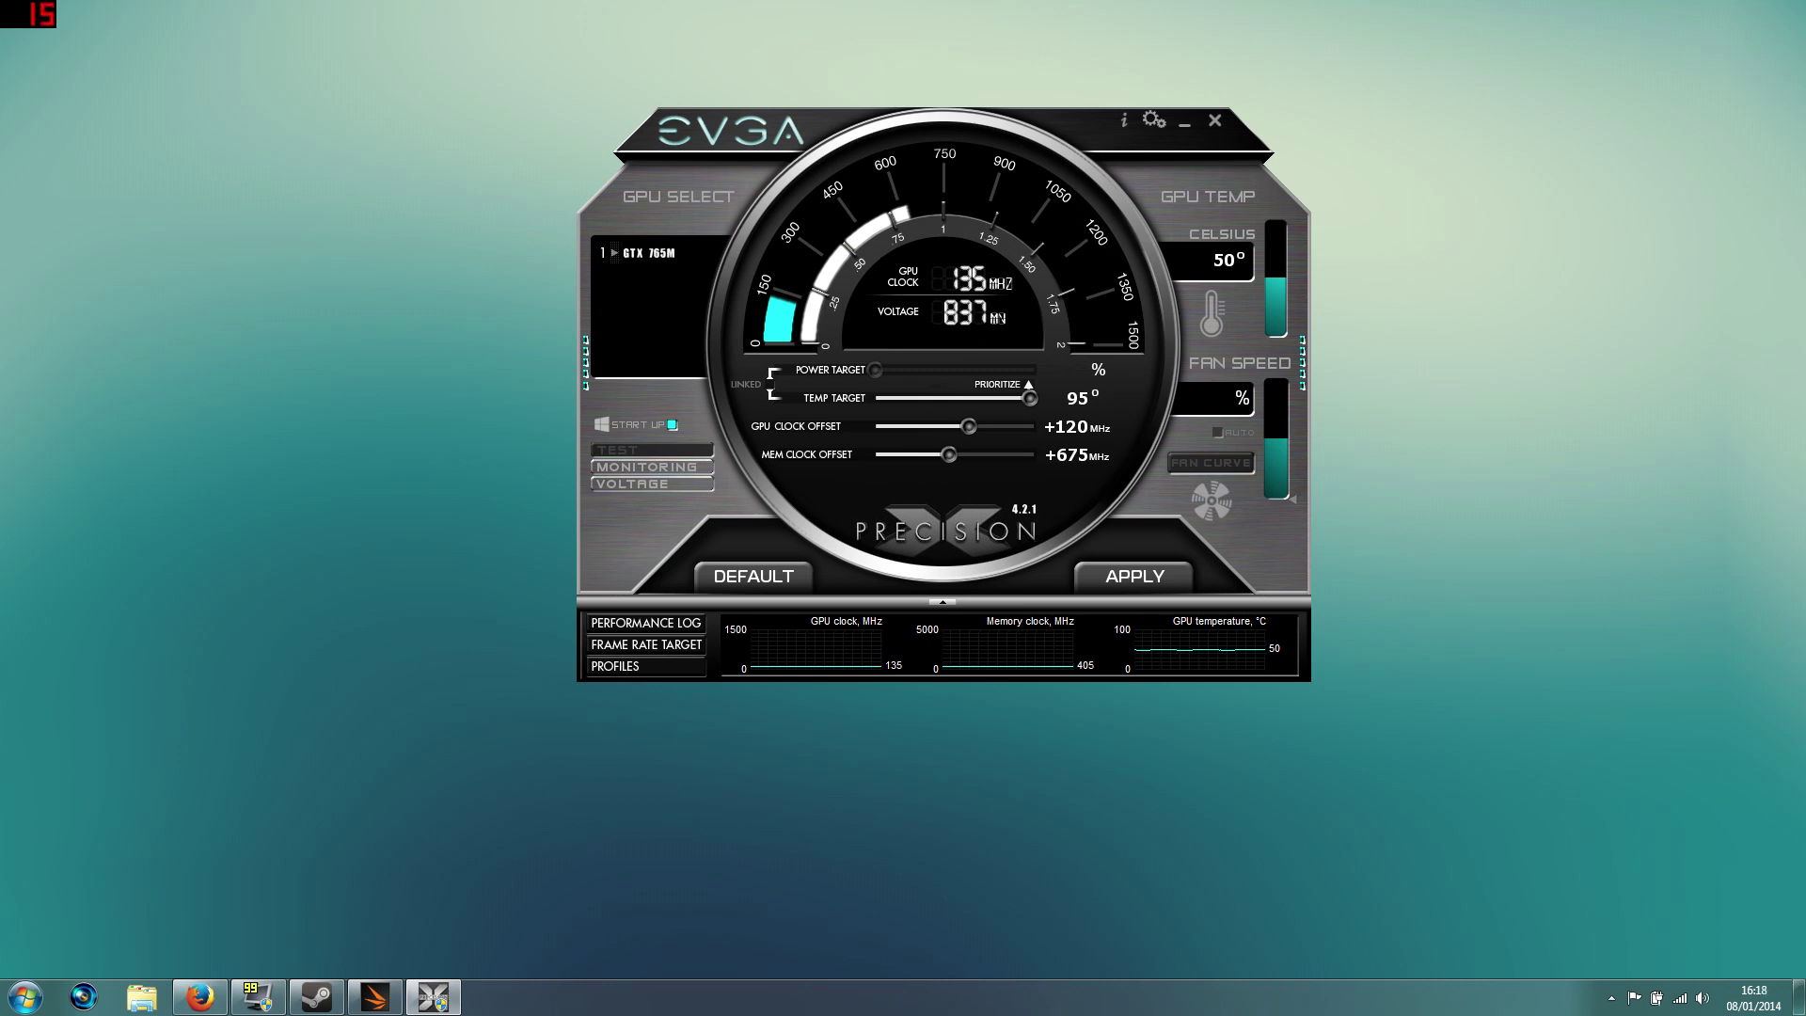
pyautogui.moveTo(437, 997)
# Drag the memory offset slider down and back up, trimming the GPU offset to +85 MHz.
pyautogui.moveTo(949, 454); pyautogui.dragTo(925, 454)
pyautogui.moveTo(969, 426)
pyautogui.mouseDown()
pyautogui.moveTo(937, 454)
pyautogui.moveTo(962, 426)
pyautogui.mouseUp()
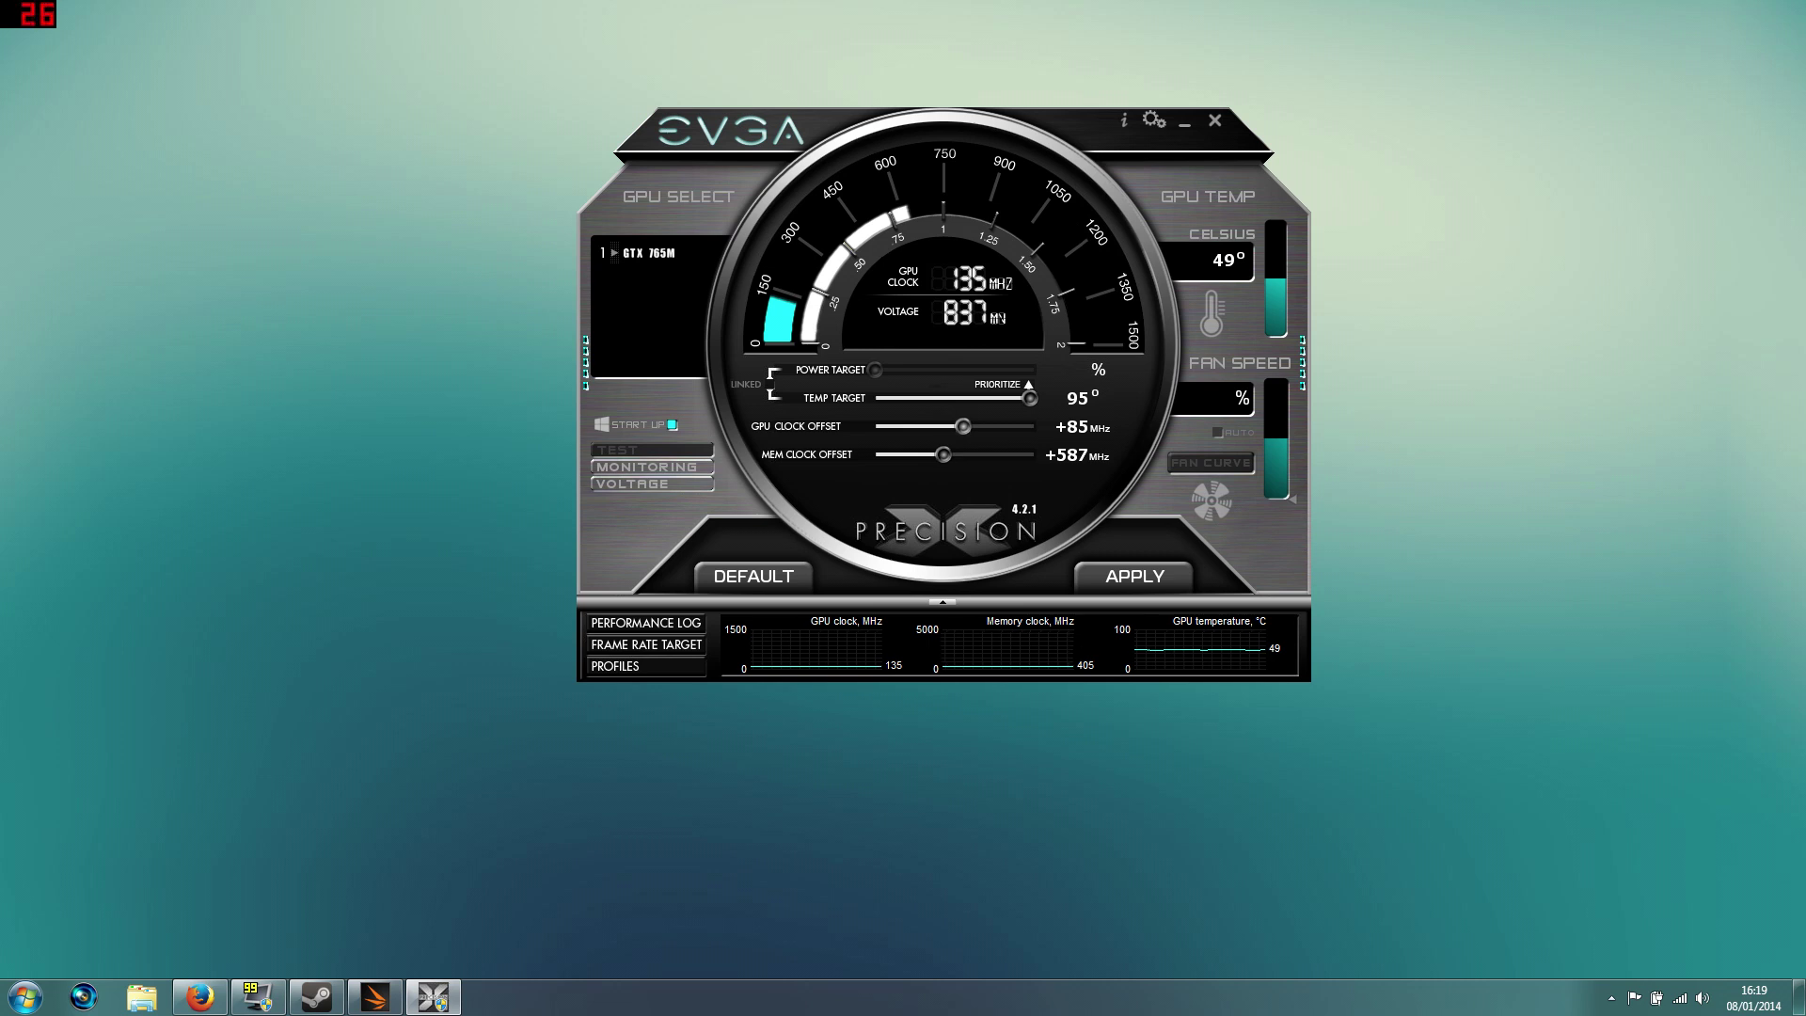
pyautogui.moveTo(943, 454); pyautogui.dragTo(948, 455)
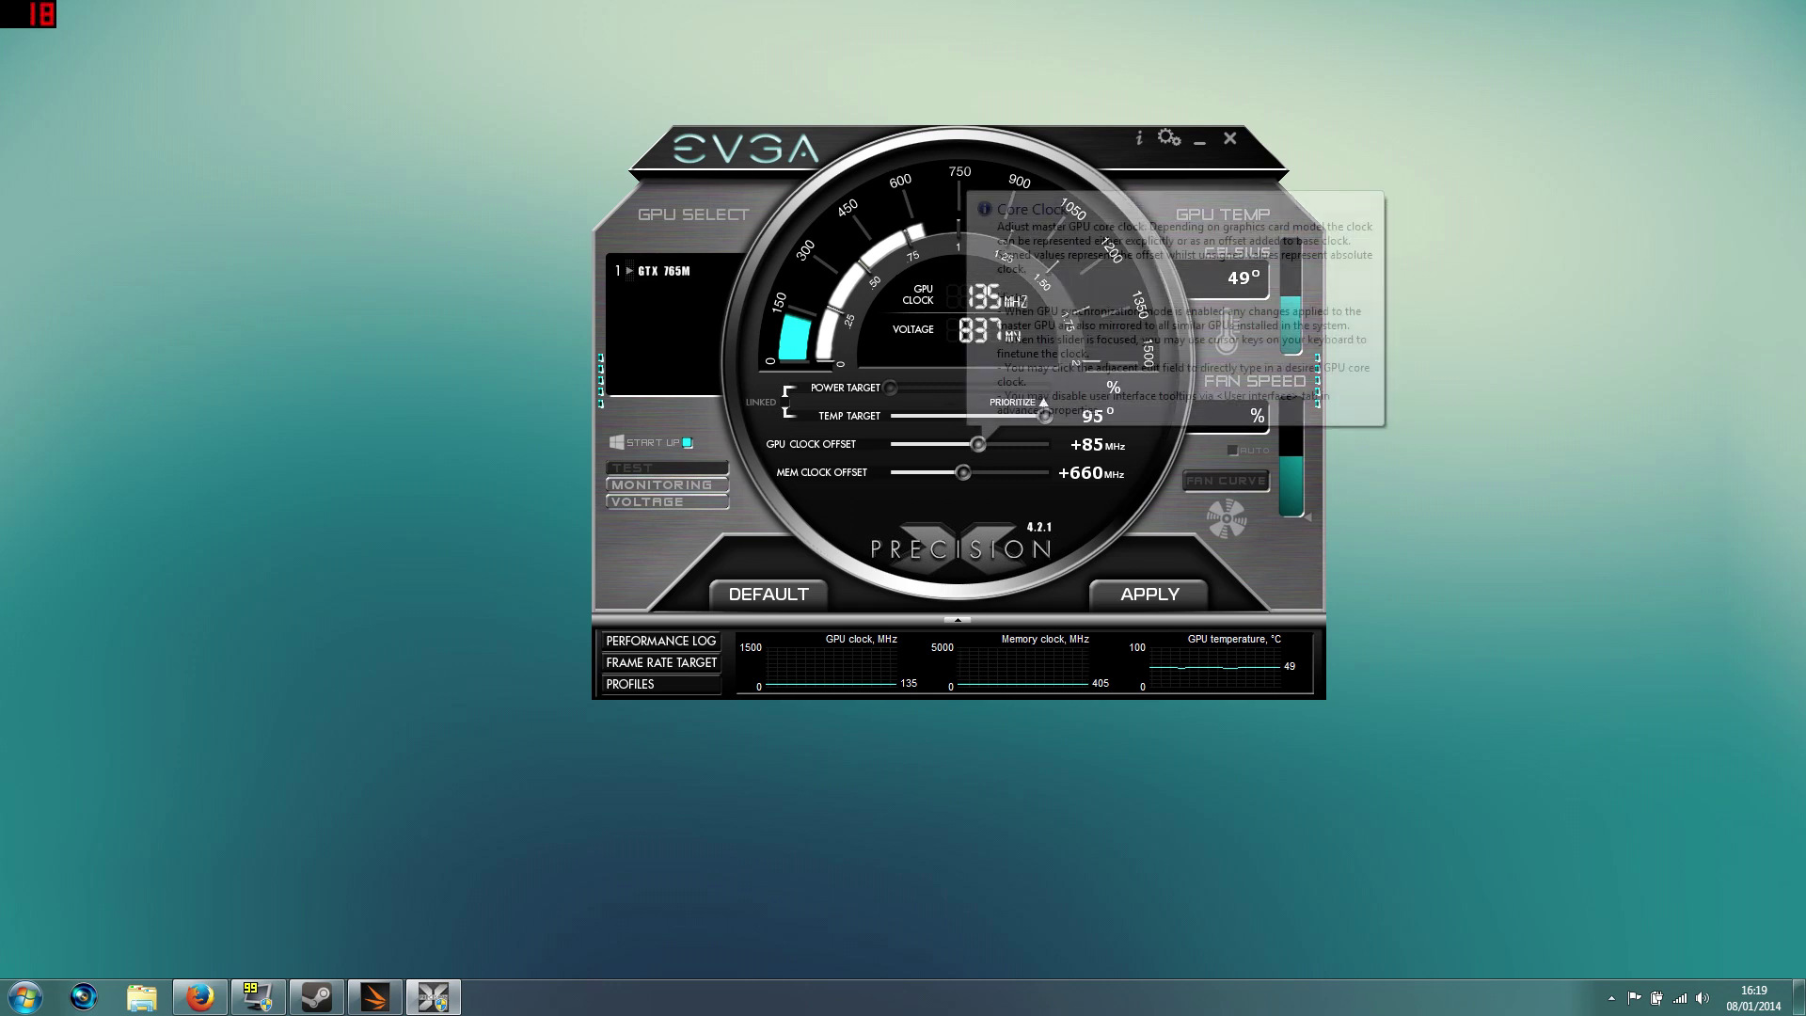
# Drag the GPU clock offset slider up to about +120 MHz.
pyautogui.moveTo(978, 444); pyautogui.dragTo(983, 444)
# Enter a +675 MHz memory clock offset and apply the +120/+675 MHz offsets to the GPU.
pyautogui.click(1091, 474)
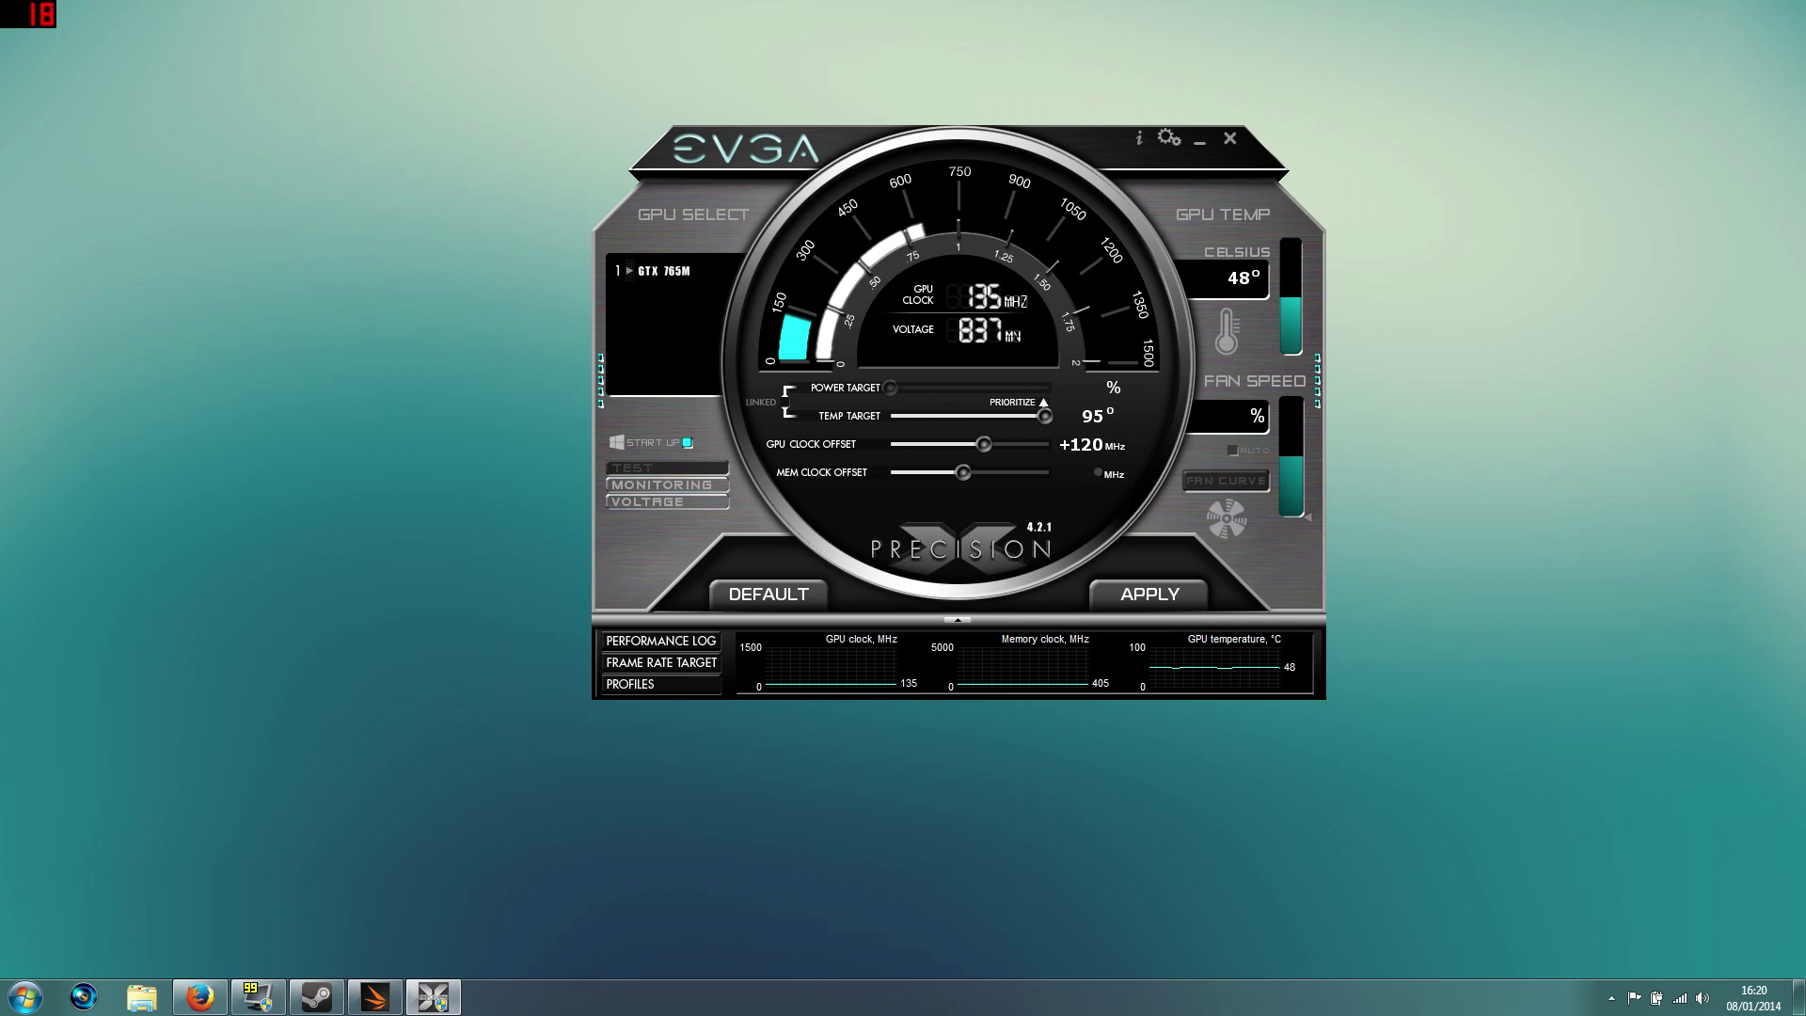
pyautogui.write('675')
pyautogui.press('Return')
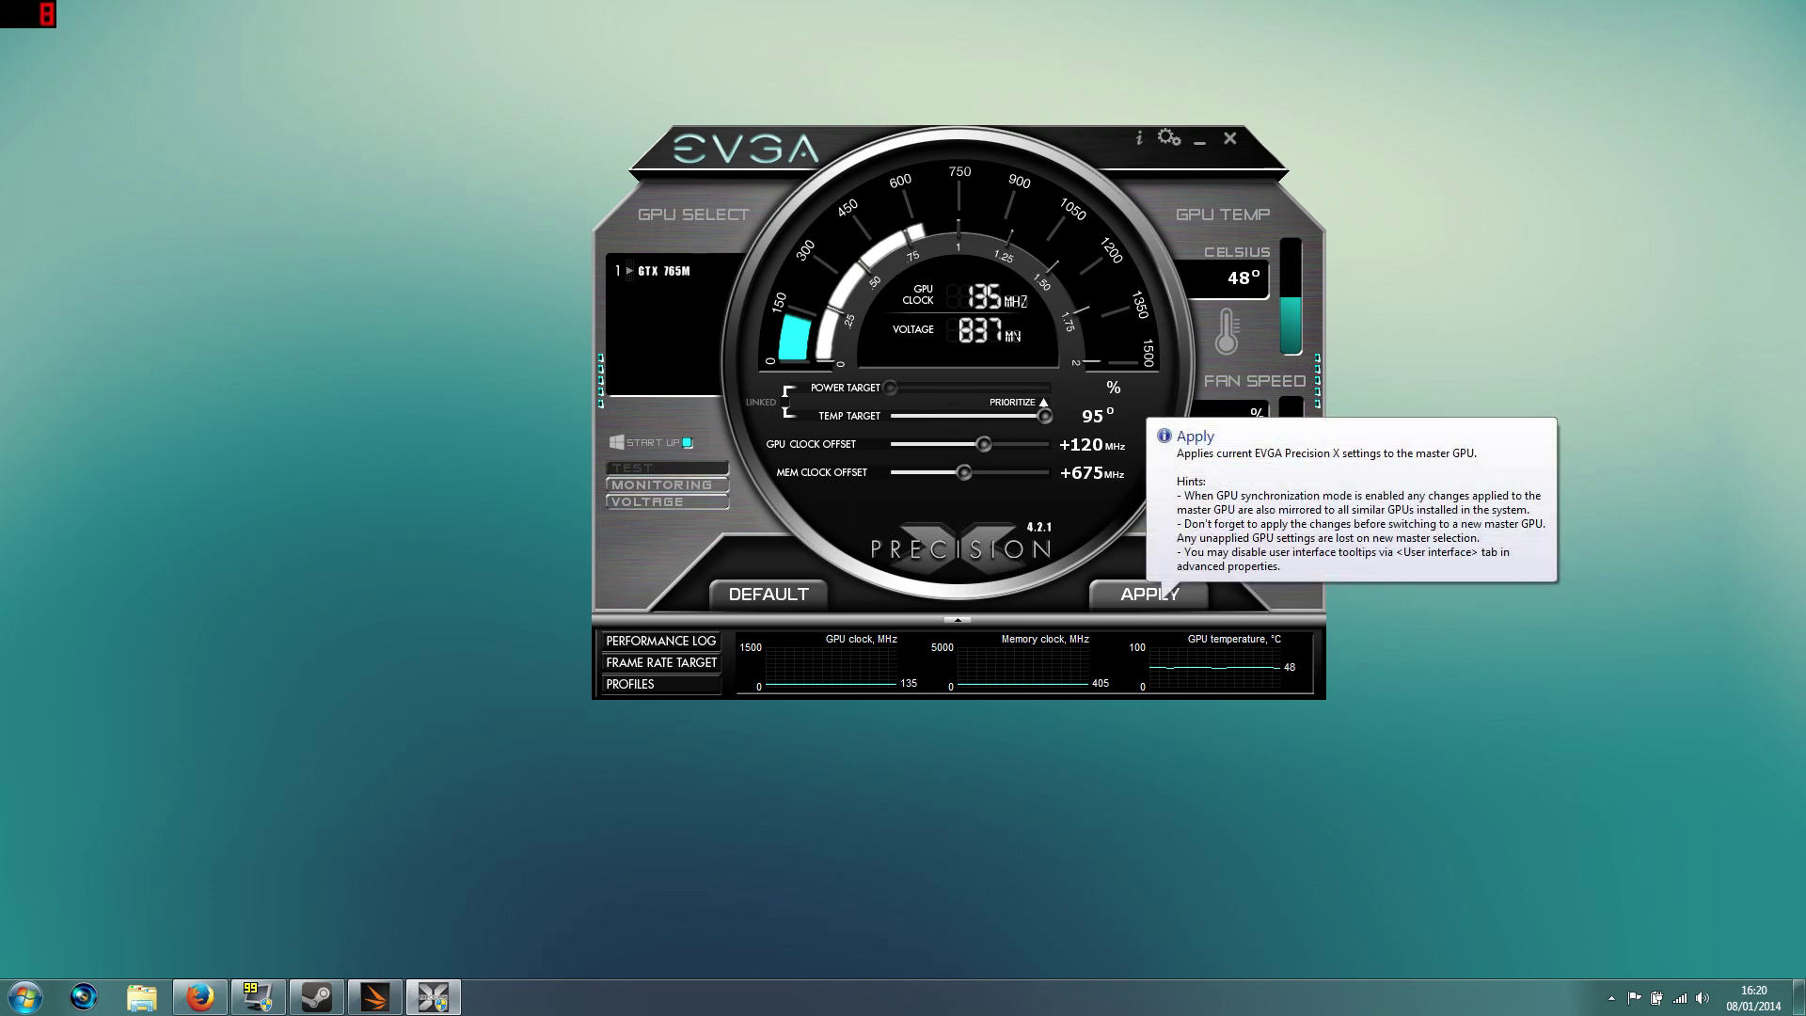
pyautogui.click(1150, 595)
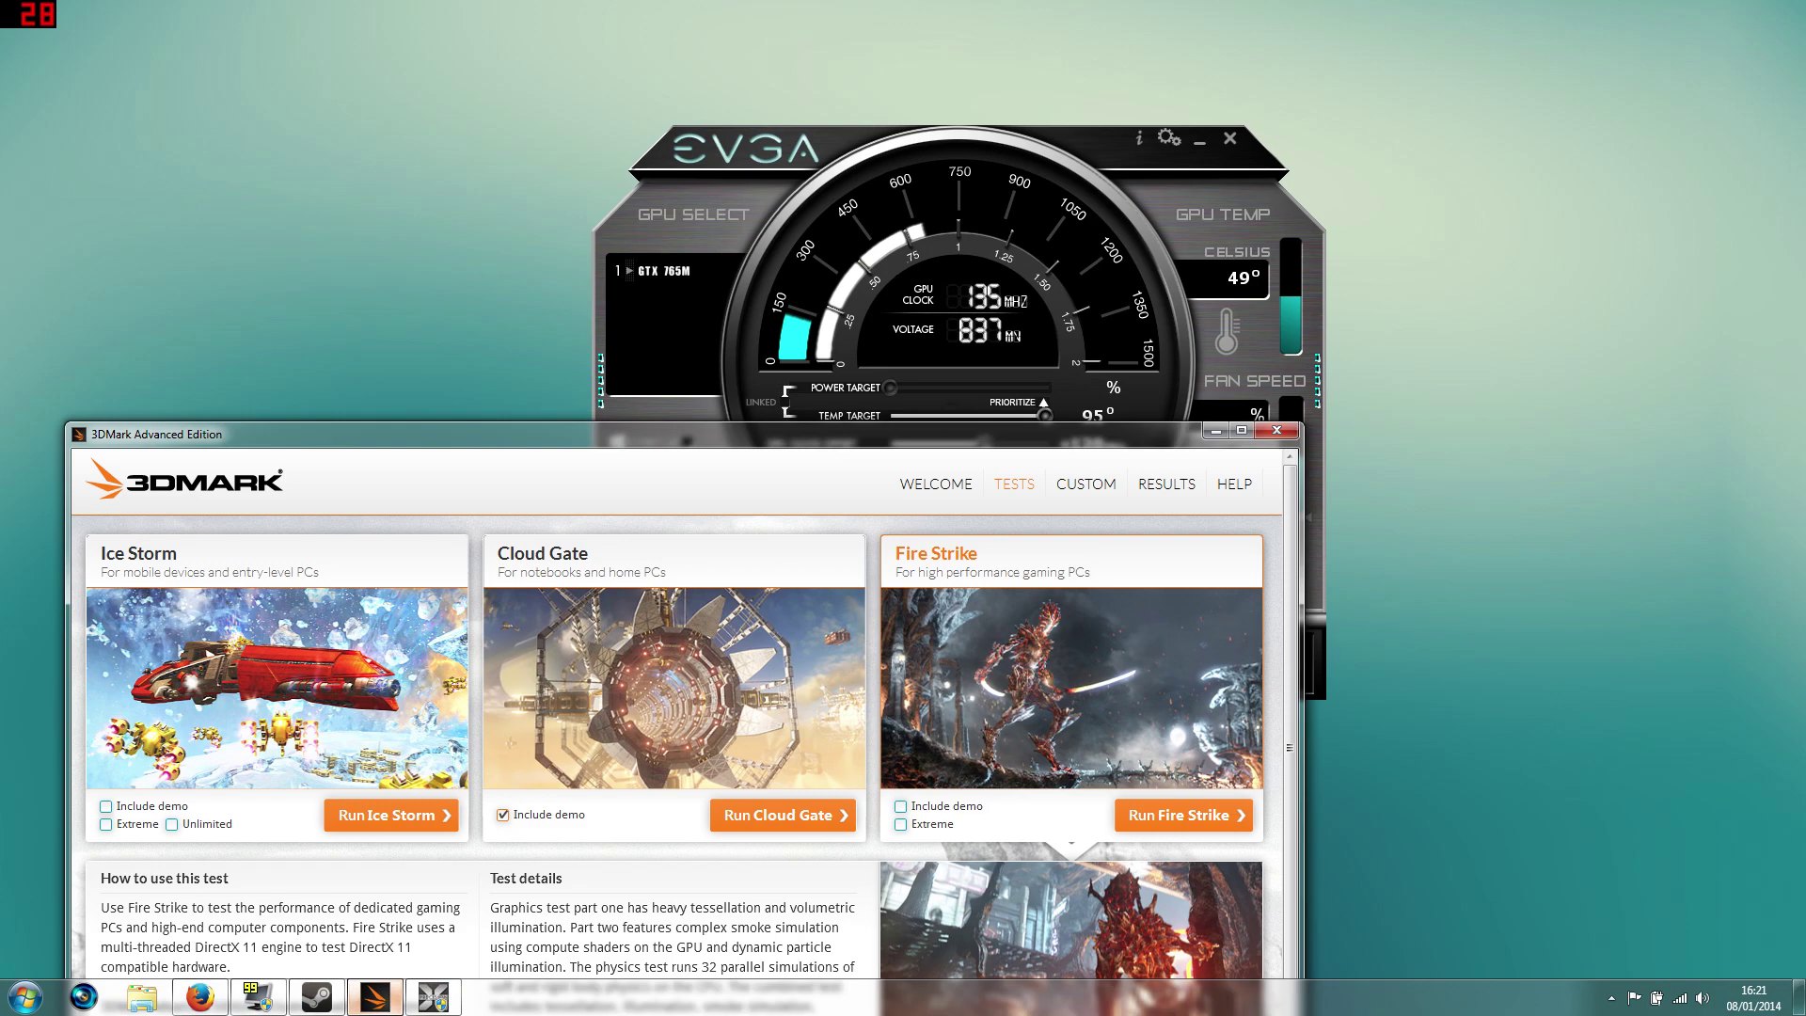
# Move the 3DMark window down-left, then settle it beside the Precision X panel.
pyautogui.moveTo(675, 441); pyautogui.dragTo(855, 695)
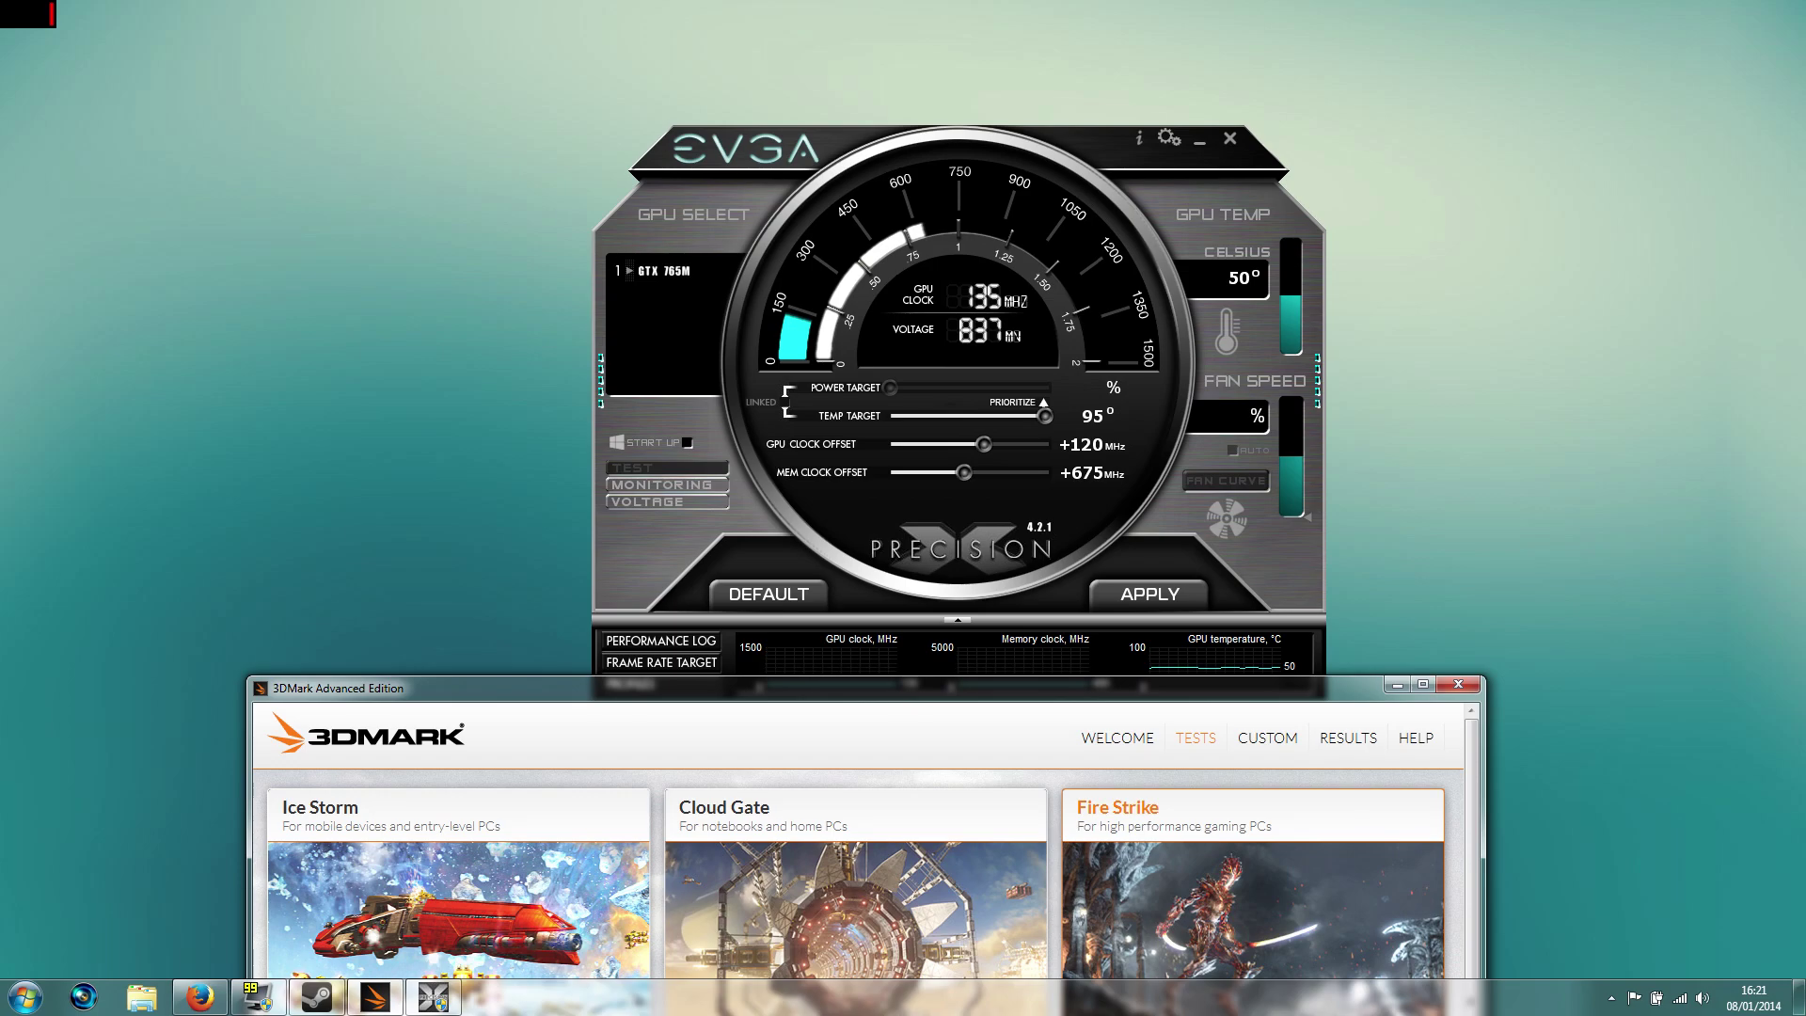
pyautogui.moveTo(859, 692); pyautogui.dragTo(764, 391)
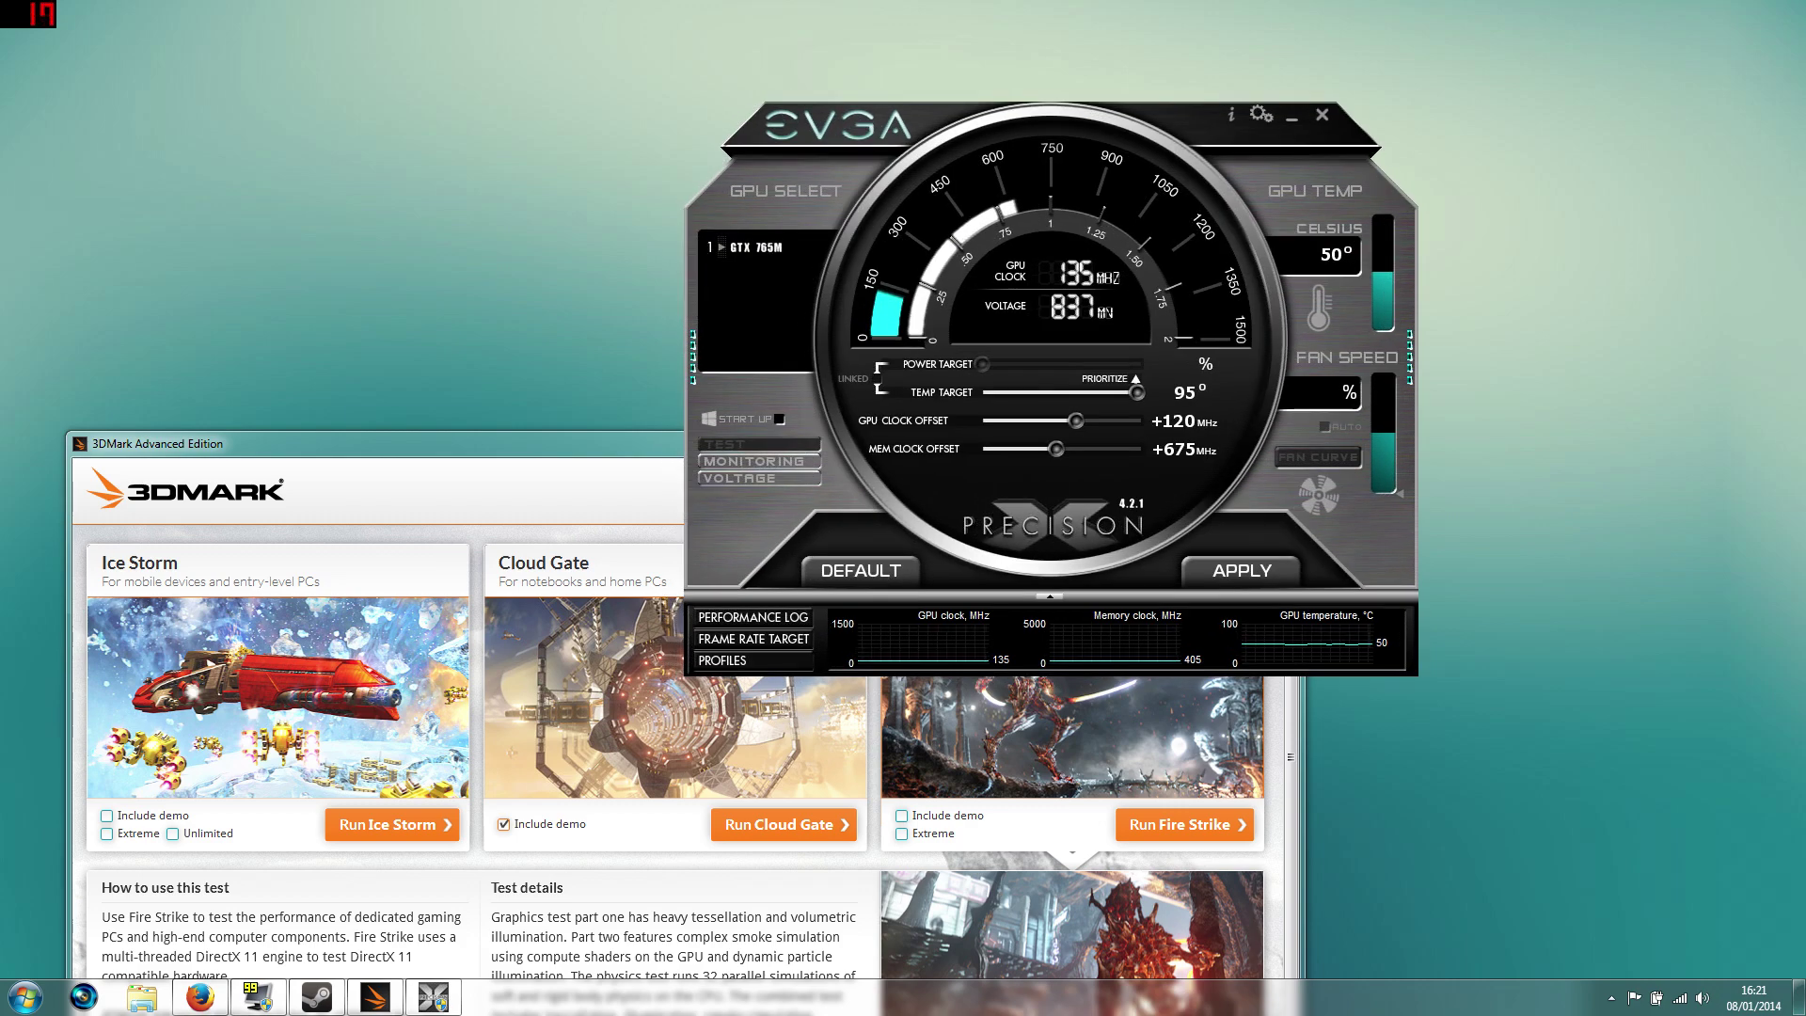